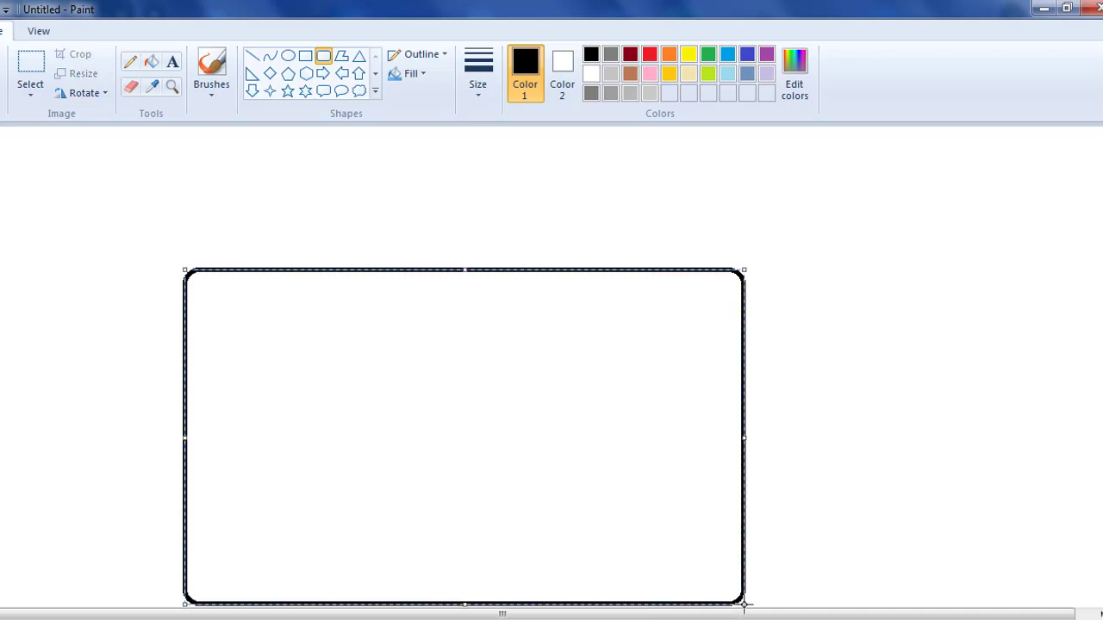
Move the rounded rectangle higher on the canvas and draw a horizontal line across it about a third of the way down.
drag(615, 478, 621, 420)
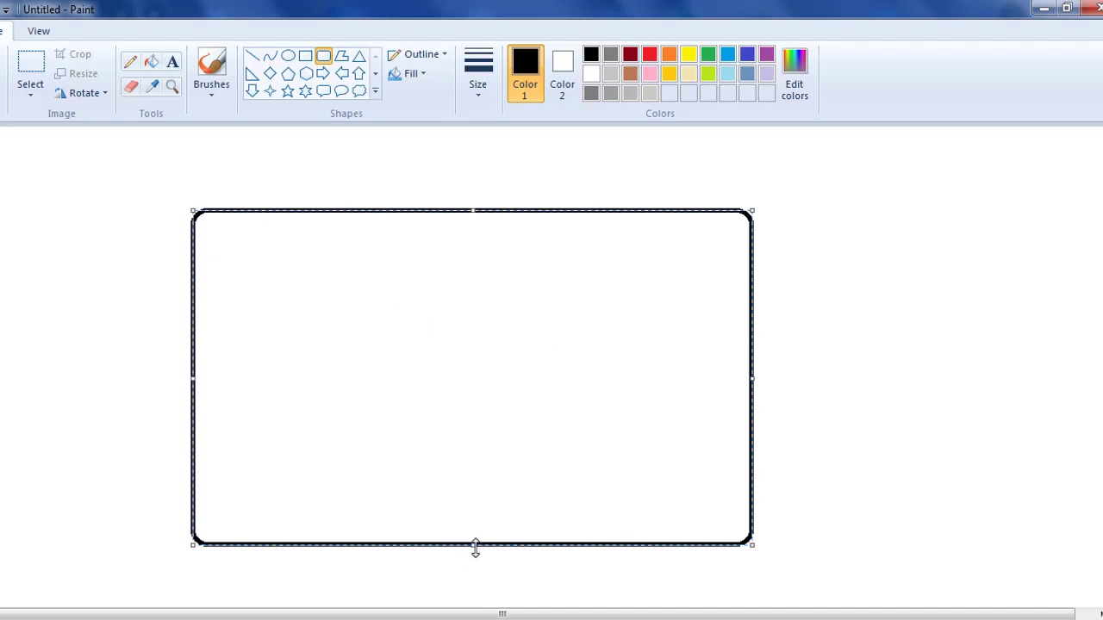
drag(475, 548, 475, 549)
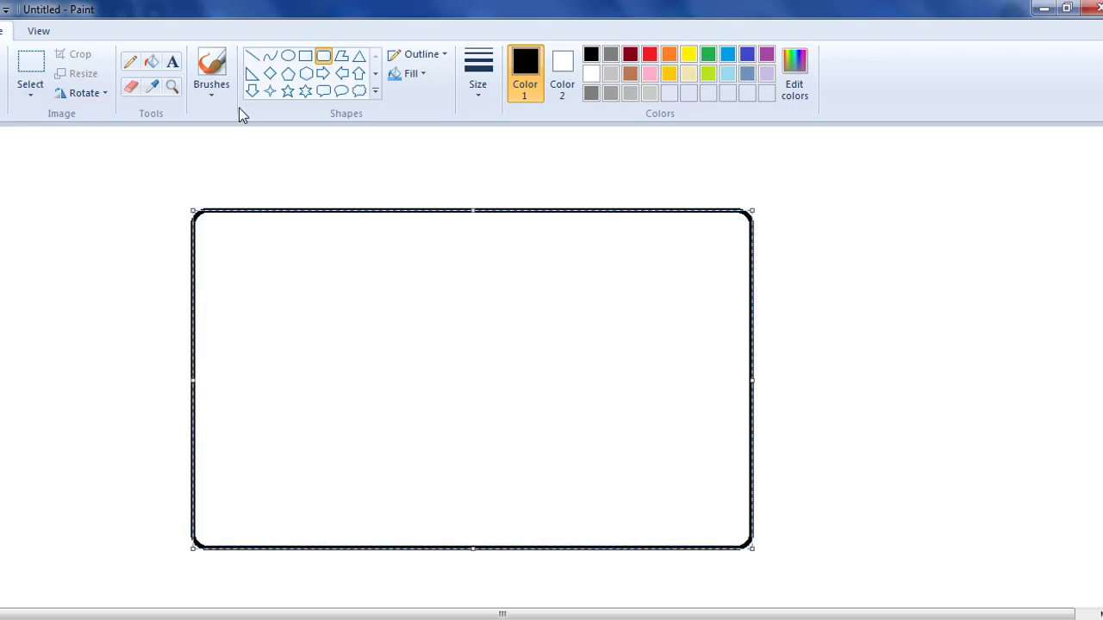
click(252, 59)
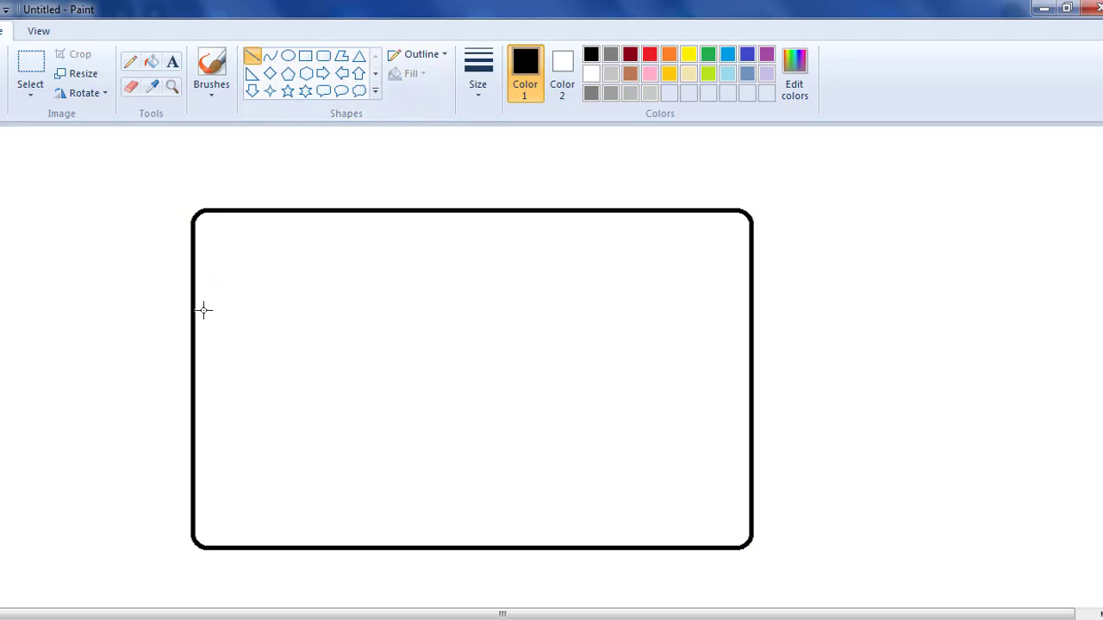
mouse_move(193, 308)
mouse_down()
mouse_move(236, 320)
mouse_move(270, 307)
mouse_move(784, 310)
mouse_move(751, 308)
mouse_up()
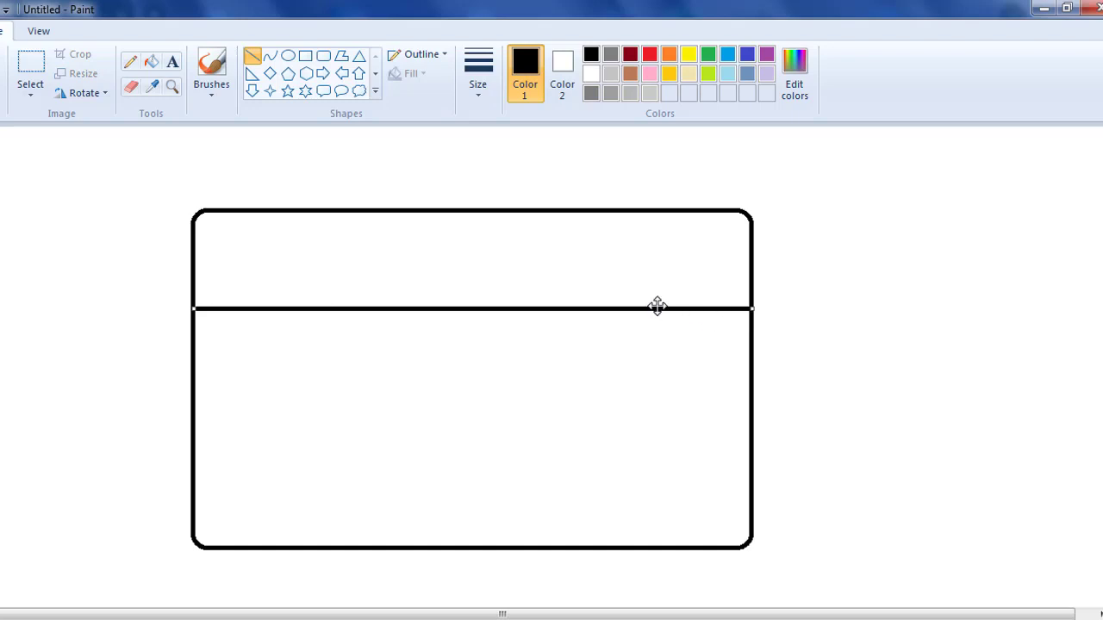
drag(656, 308, 656, 324)
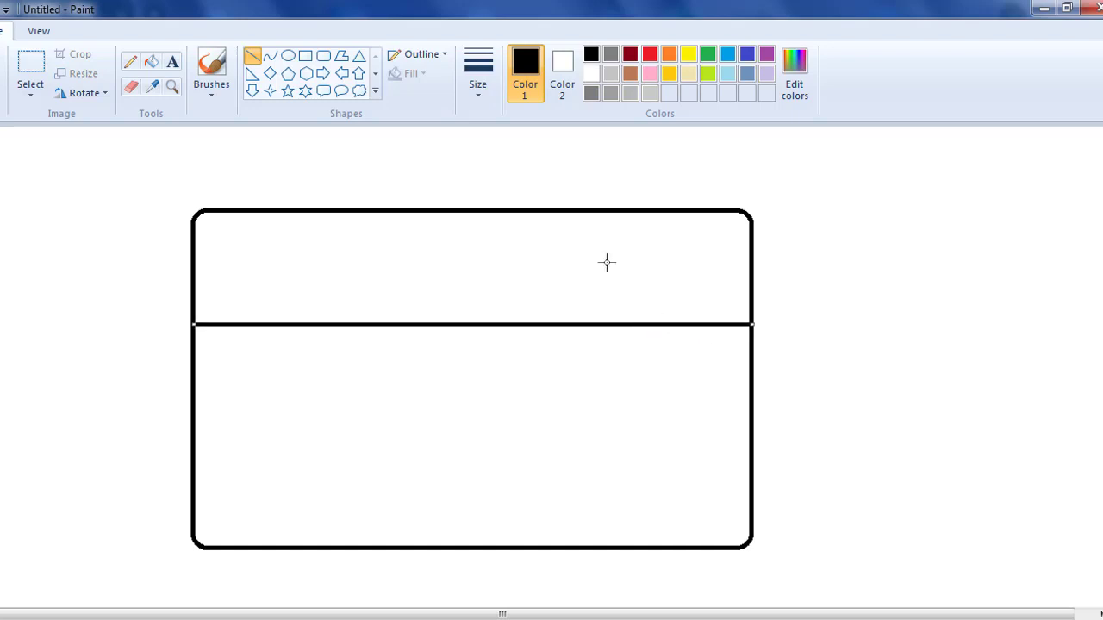
Draw a large circle for the lens and place it right of the body's centre, overlapping the horizontal line.
click(288, 55)
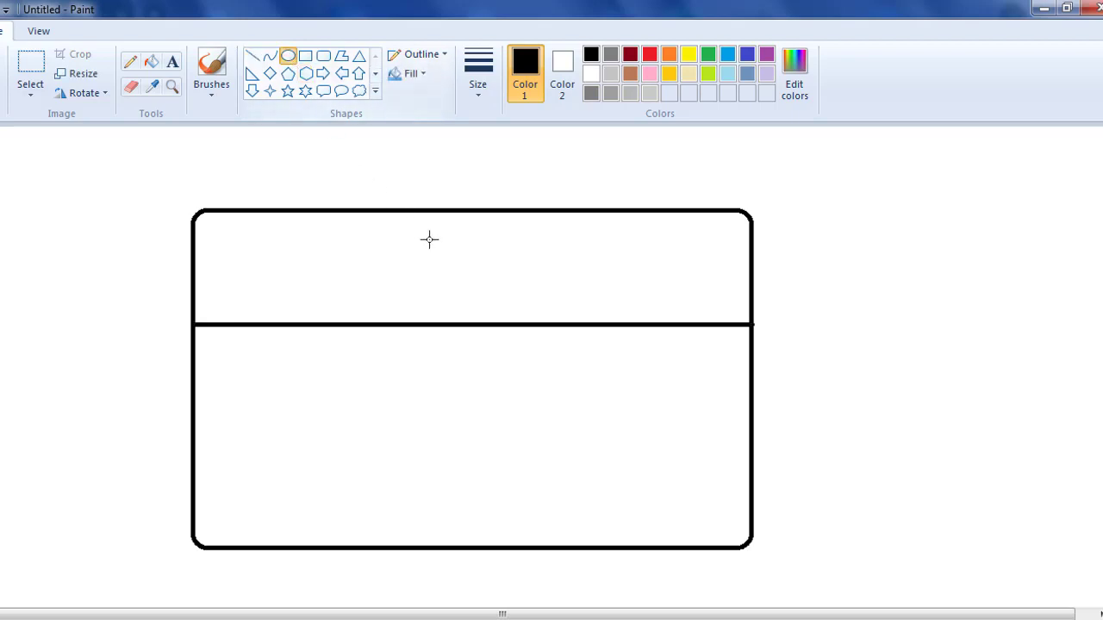
drag(468, 276, 240, 504)
drag(349, 406, 543, 379)
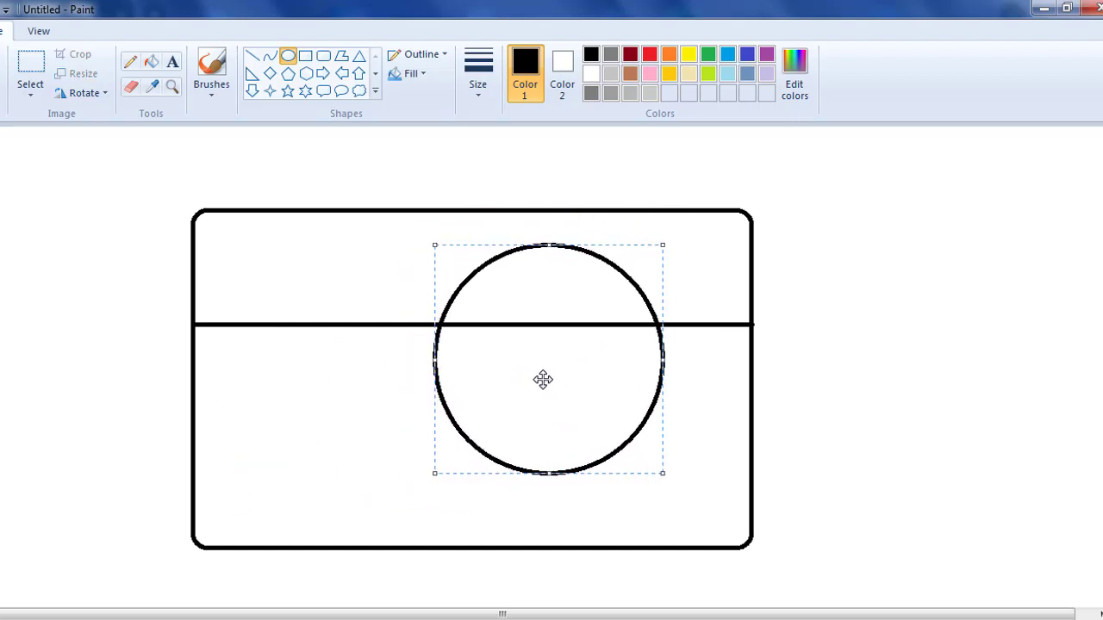
Erase the segment of the horizontal line that runs through the inside of the lens circle.
click(132, 87)
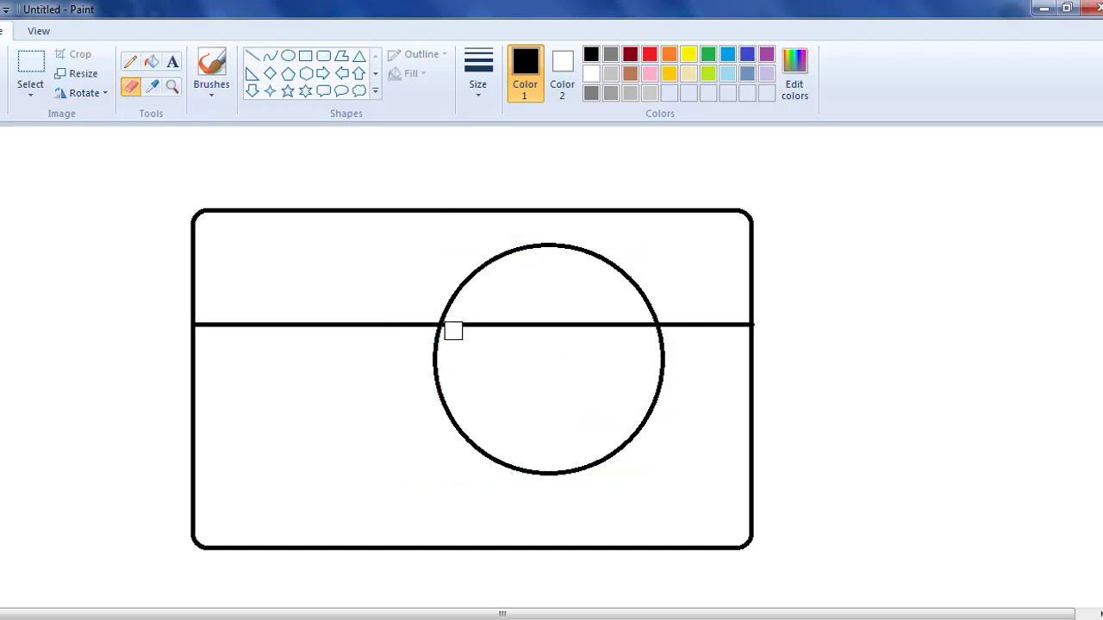
click(454, 333)
drag(644, 330, 618, 329)
drag(459, 332, 613, 325)
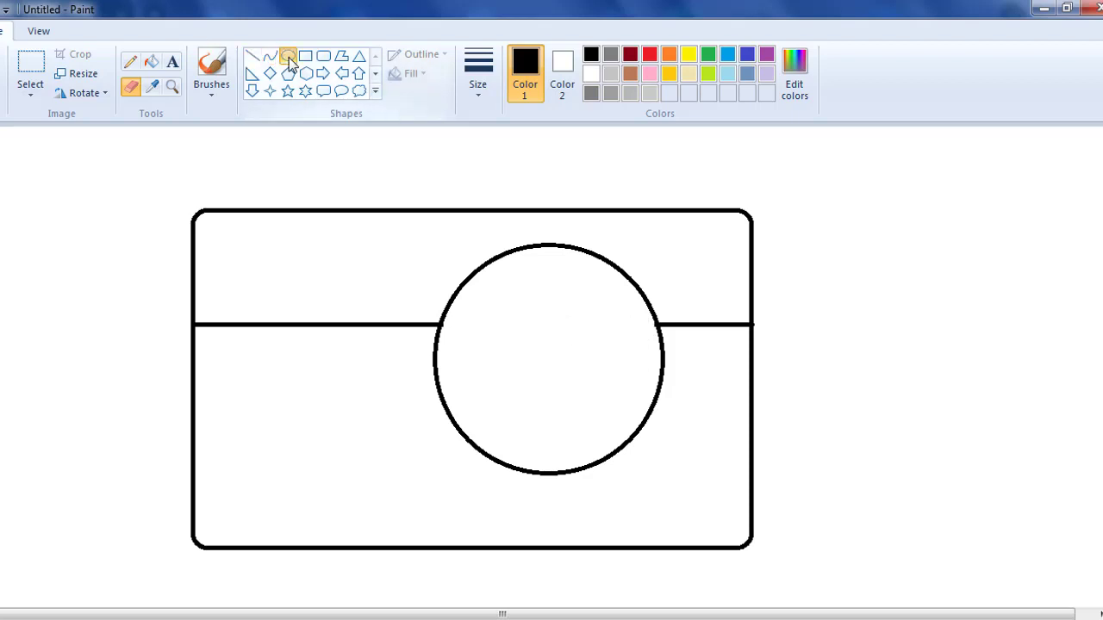
Draw a slightly smaller inner circle with the second-thinnest outline, fitting it evenly inside the lens circle.
click(288, 57)
click(480, 102)
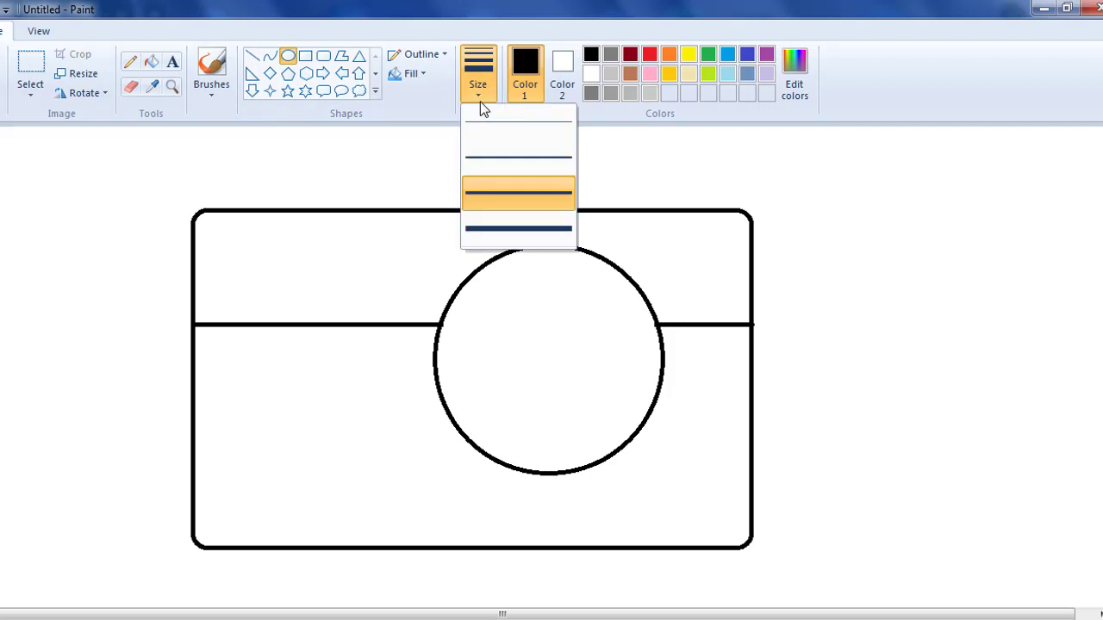
click(483, 159)
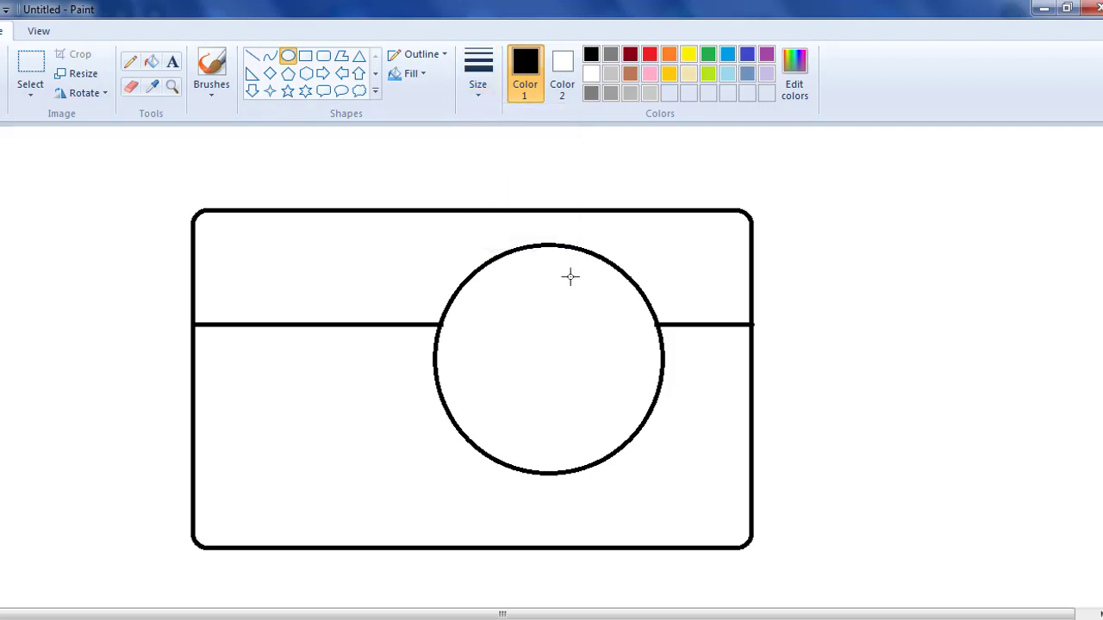
drag(569, 276, 380, 472)
drag(466, 407, 539, 387)
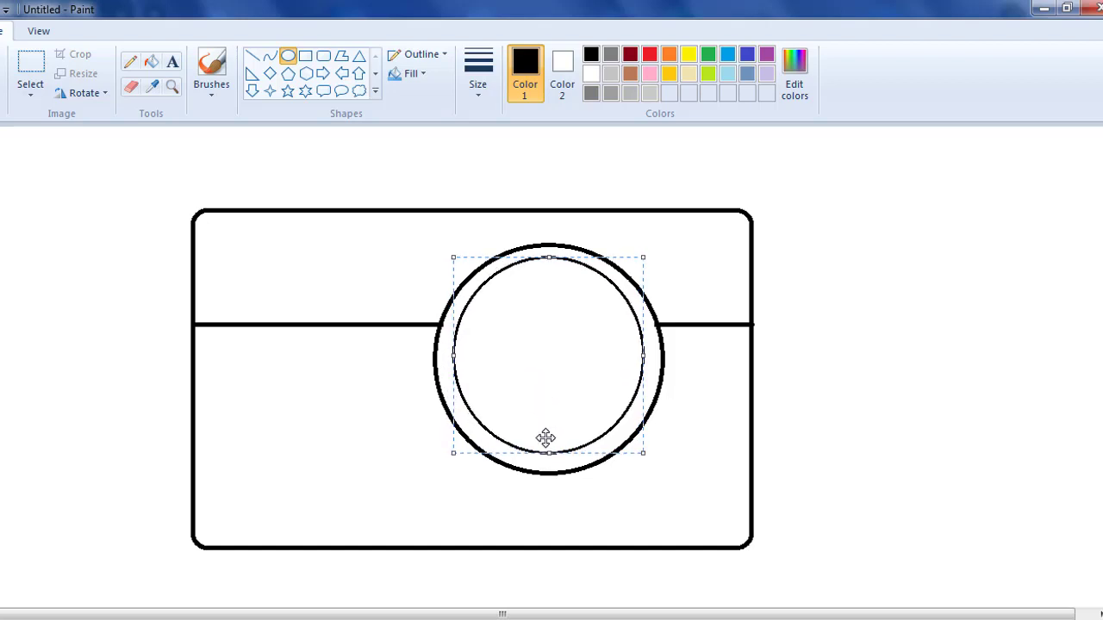
drag(550, 458, 549, 463)
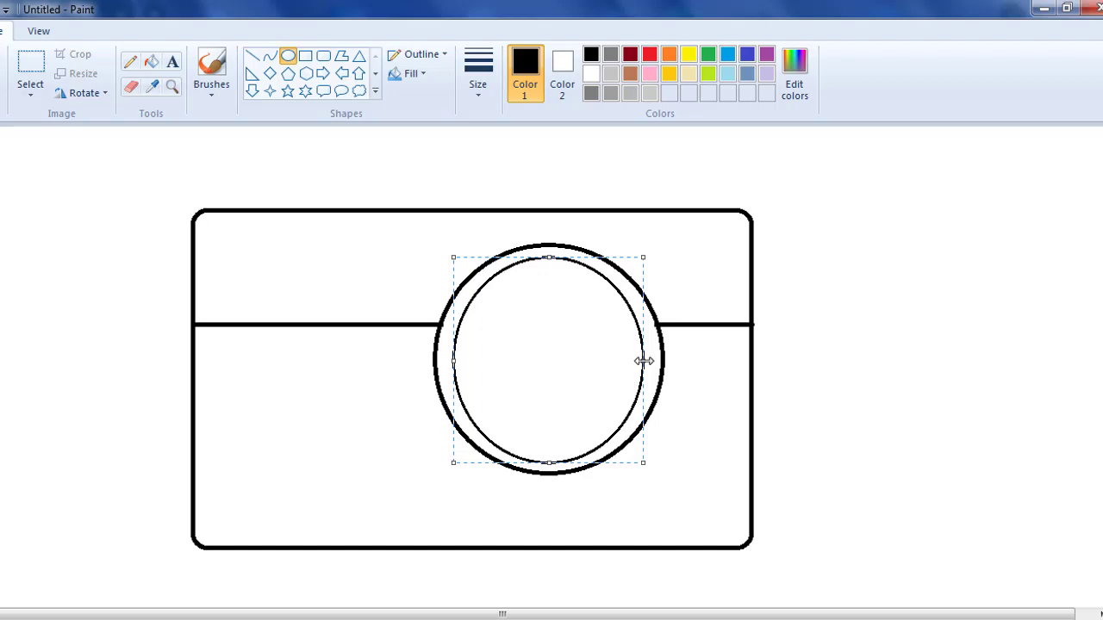
drag(643, 360, 653, 360)
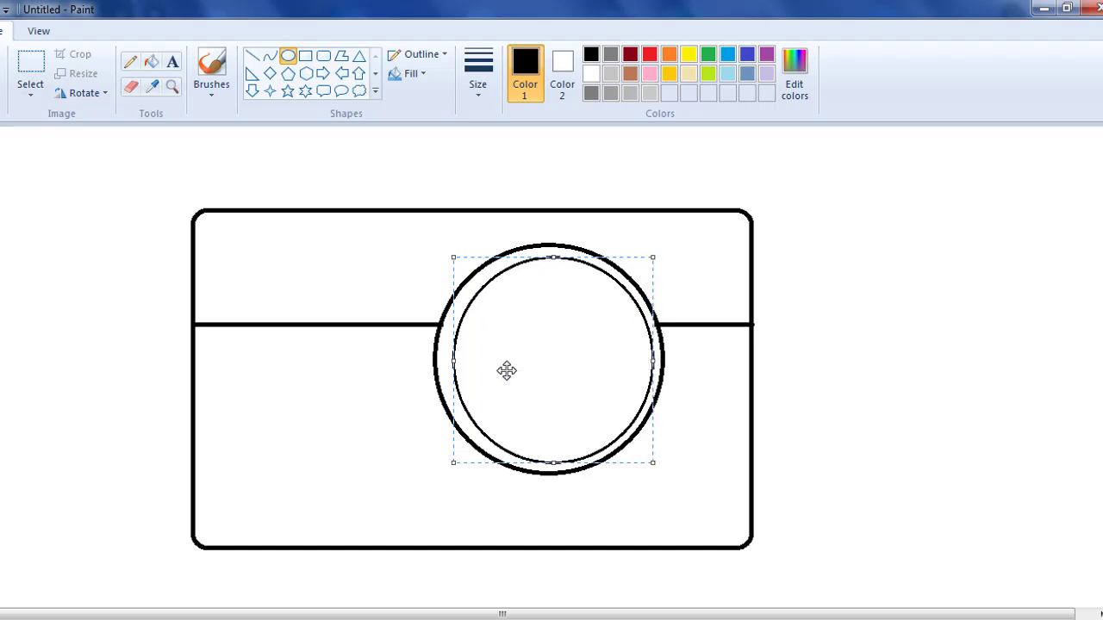
drag(455, 364, 445, 365)
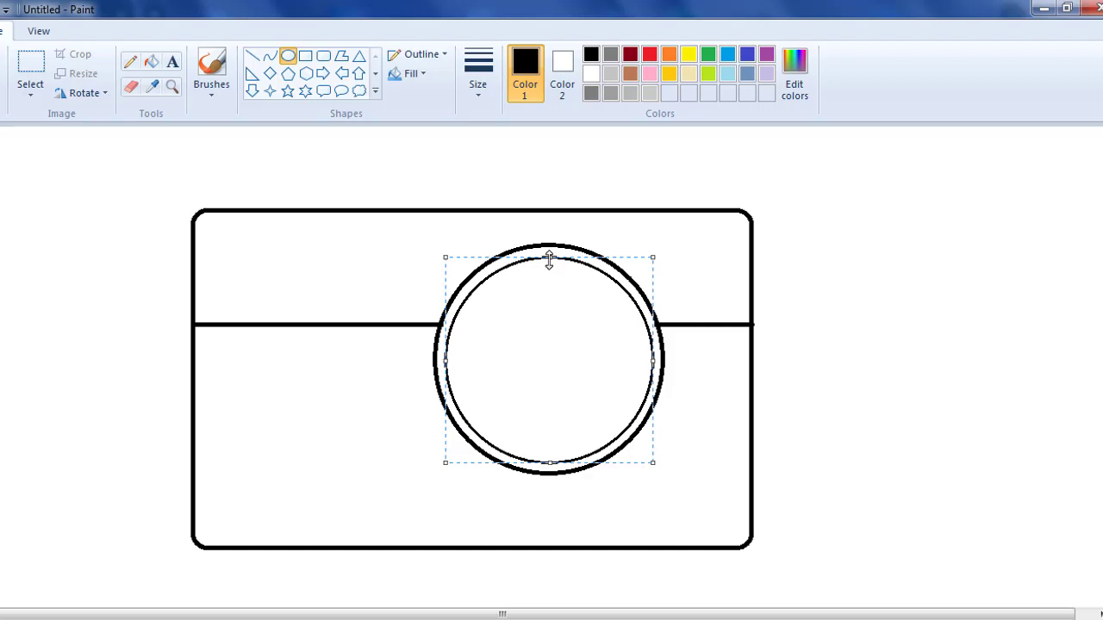
drag(549, 263, 549, 255)
Draw two matching round eyes side by side in the upper half of the lens, with the second-thickest outline.
click(286, 55)
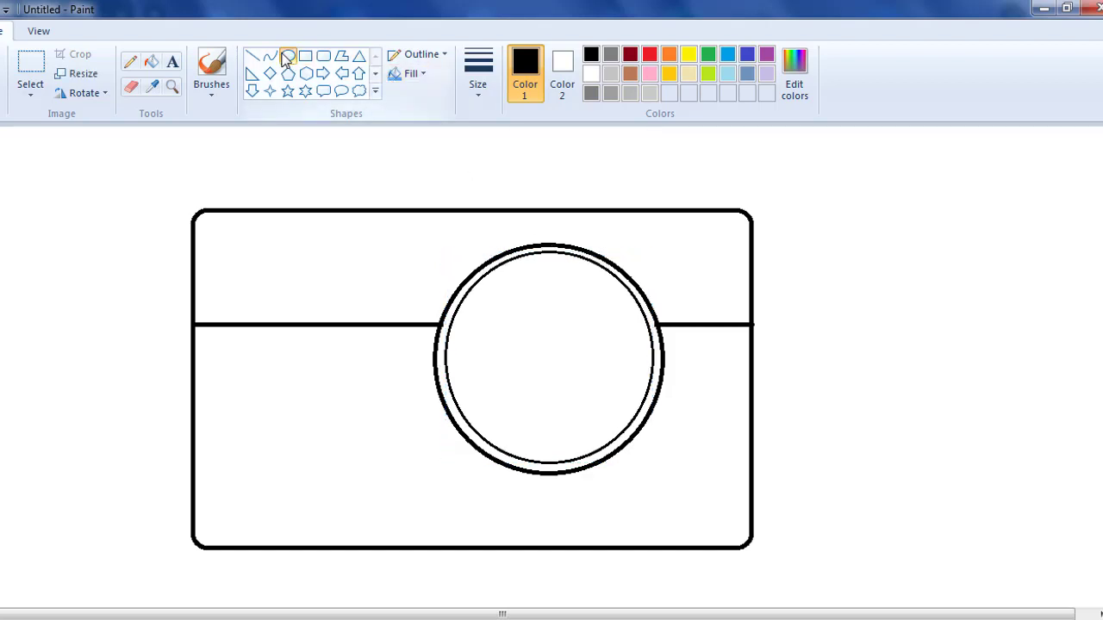
drag(528, 278, 477, 333)
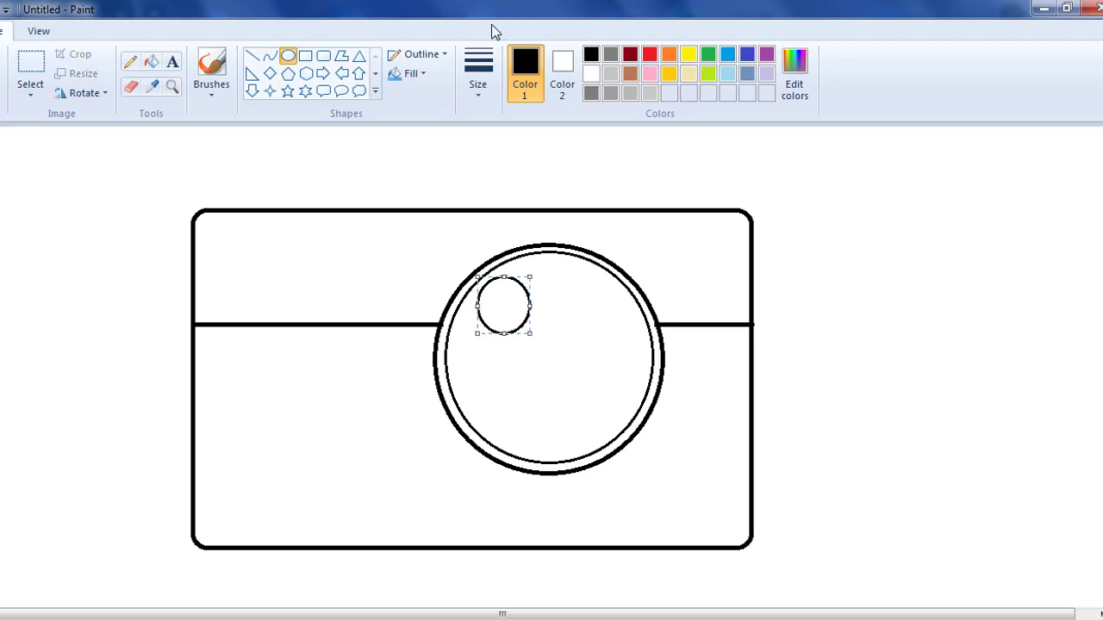
click(480, 92)
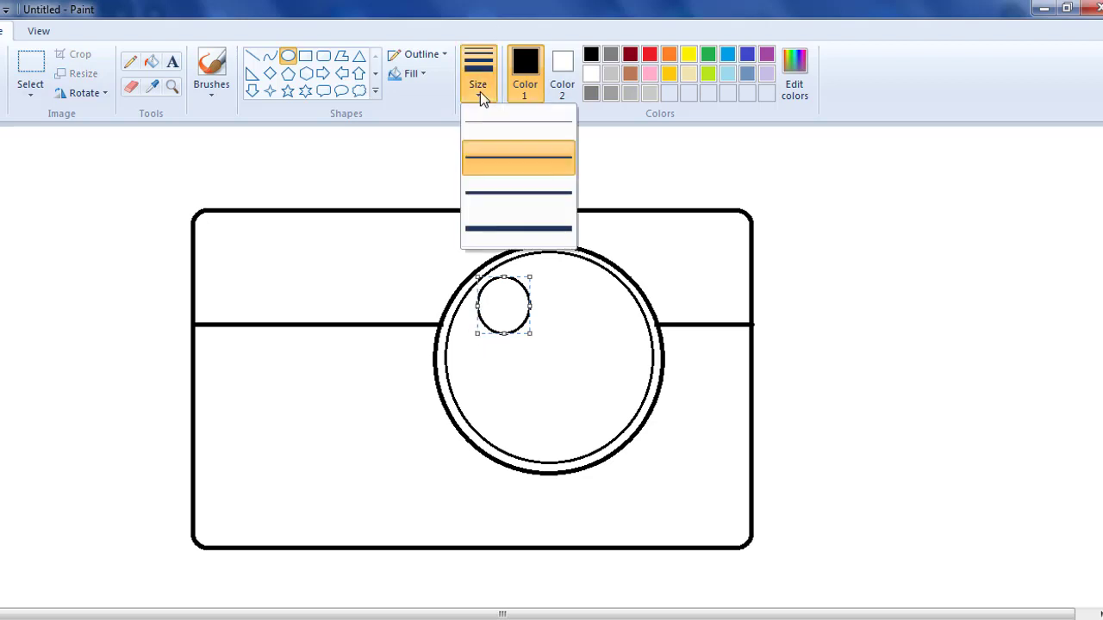
click(486, 185)
drag(499, 301, 505, 321)
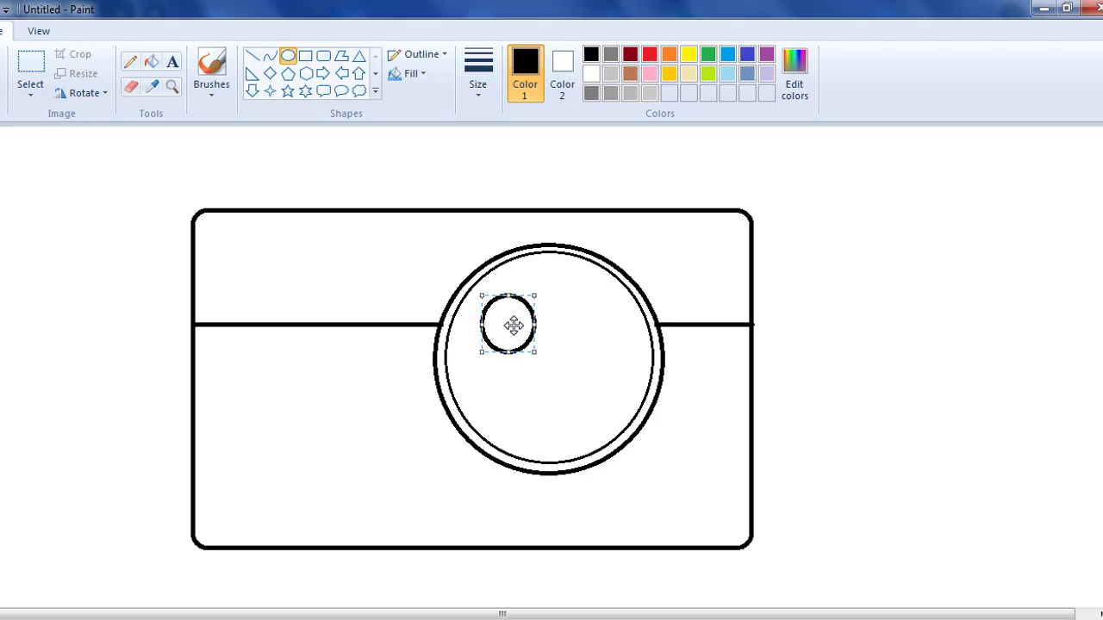
click(608, 308)
drag(609, 308, 584, 322)
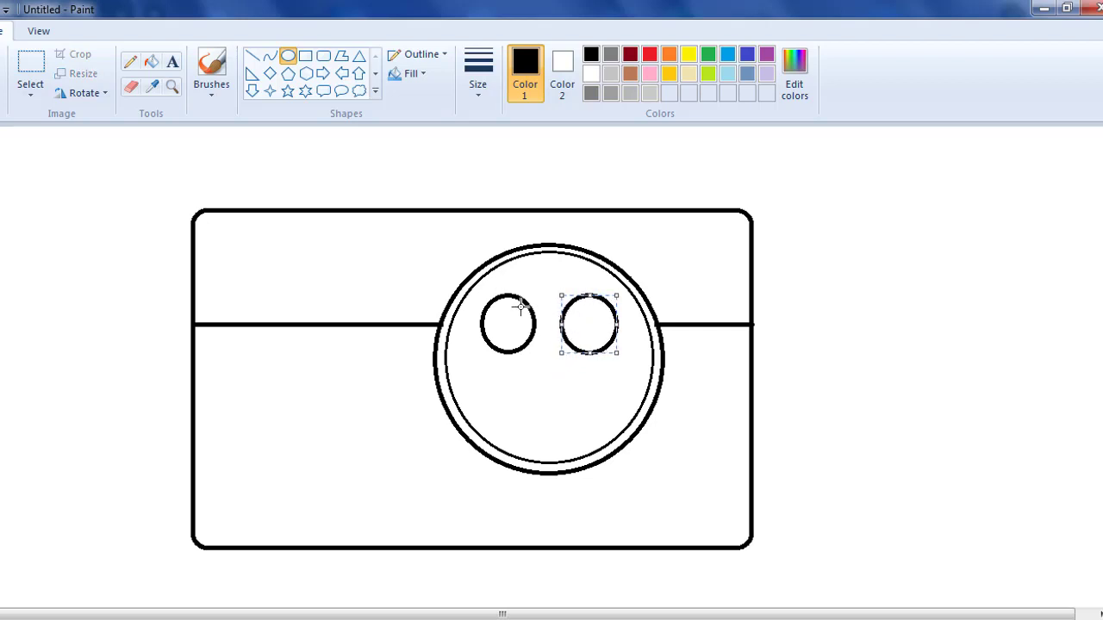
Draw two highlight ovals in each eye, a larger one at the upper right and a smaller one at the lower left.
click(522, 303)
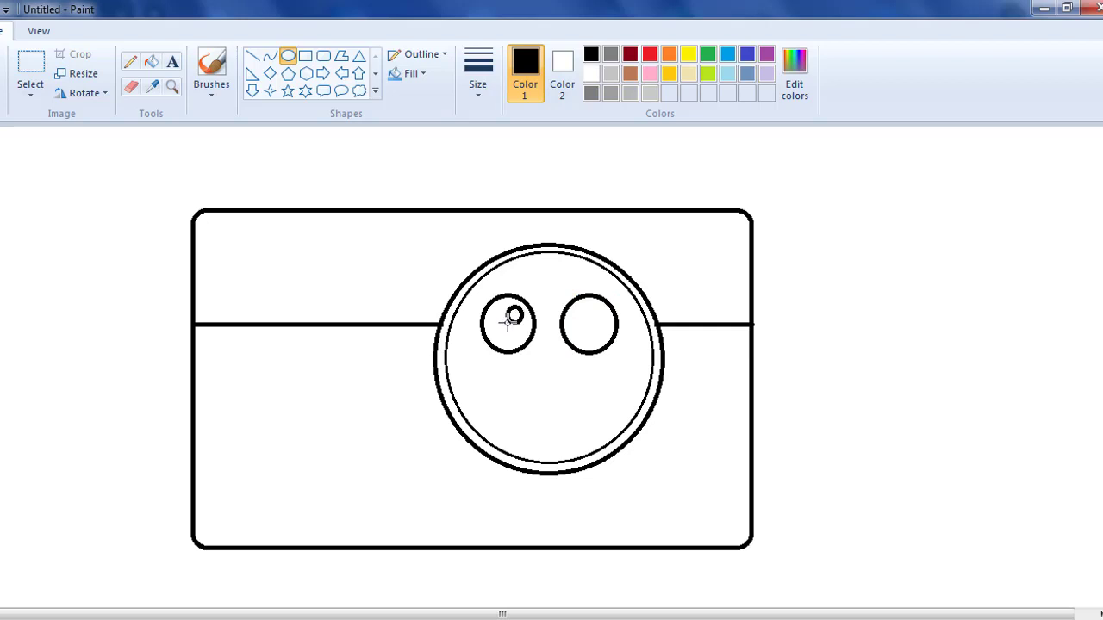
drag(507, 324, 506, 325)
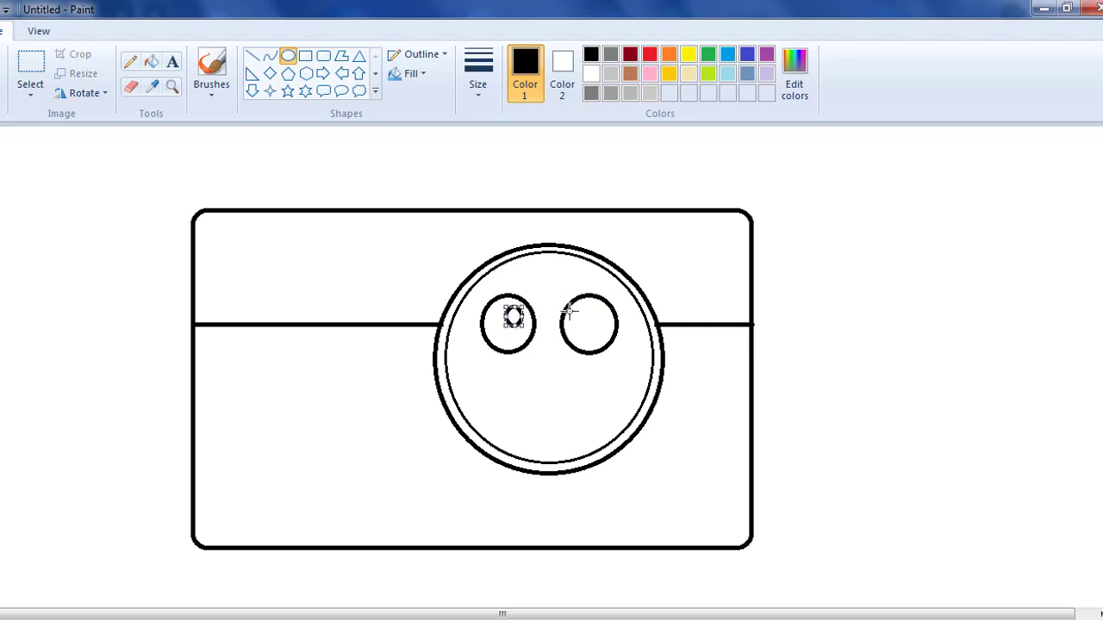
click(602, 310)
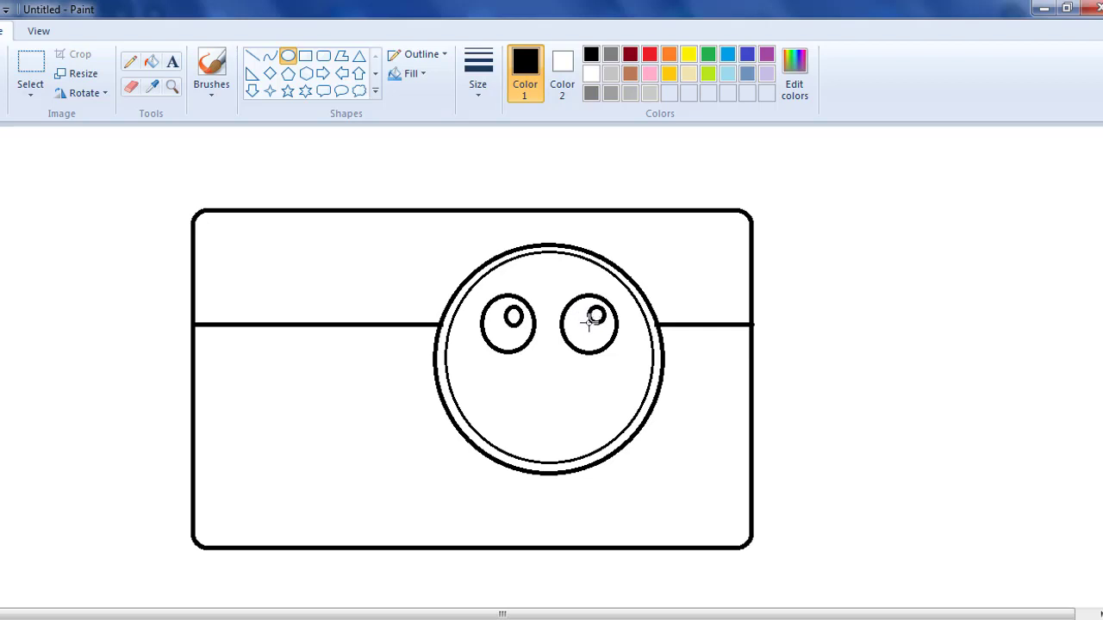
drag(589, 322, 589, 324)
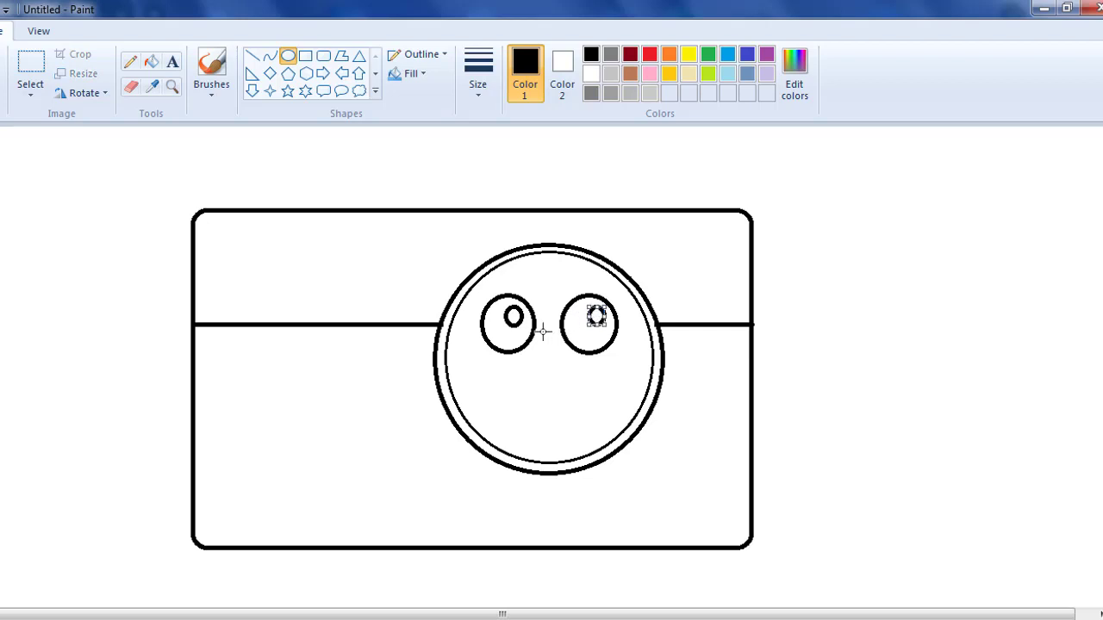
click(508, 324)
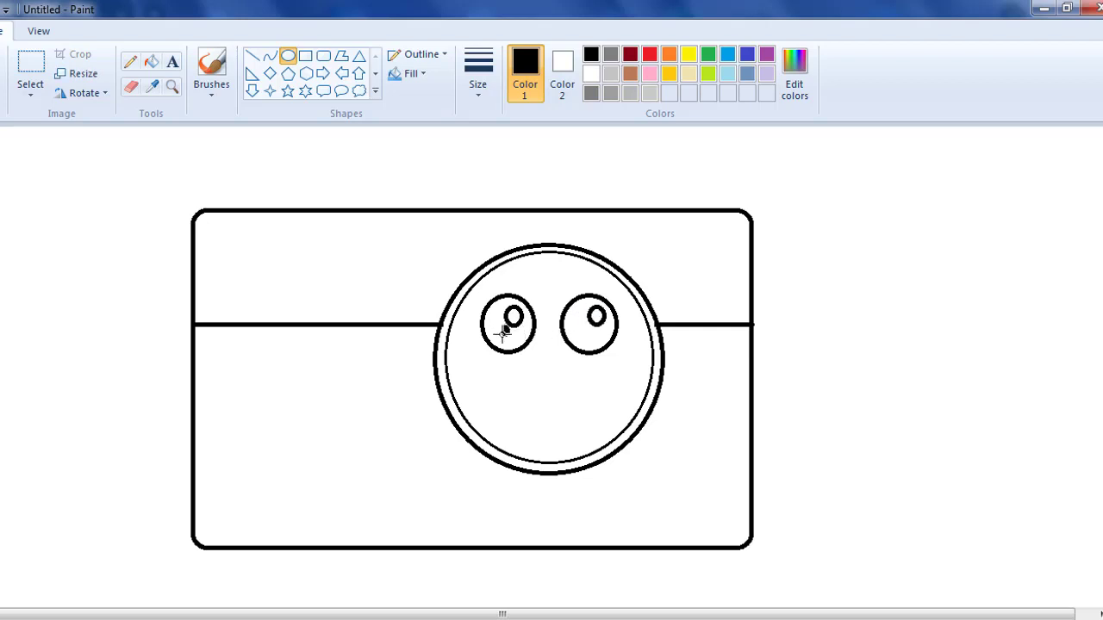
drag(502, 334, 502, 336)
drag(585, 329, 583, 336)
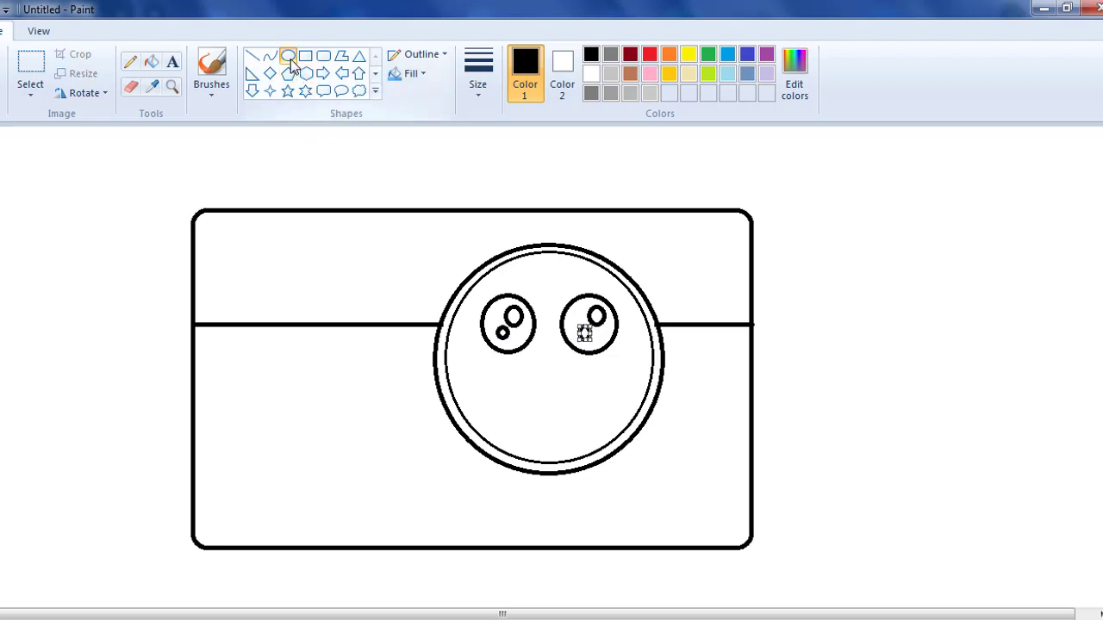
Create a smile below the eyes by drawing a circle and erasing all but its lower arc.
click(289, 57)
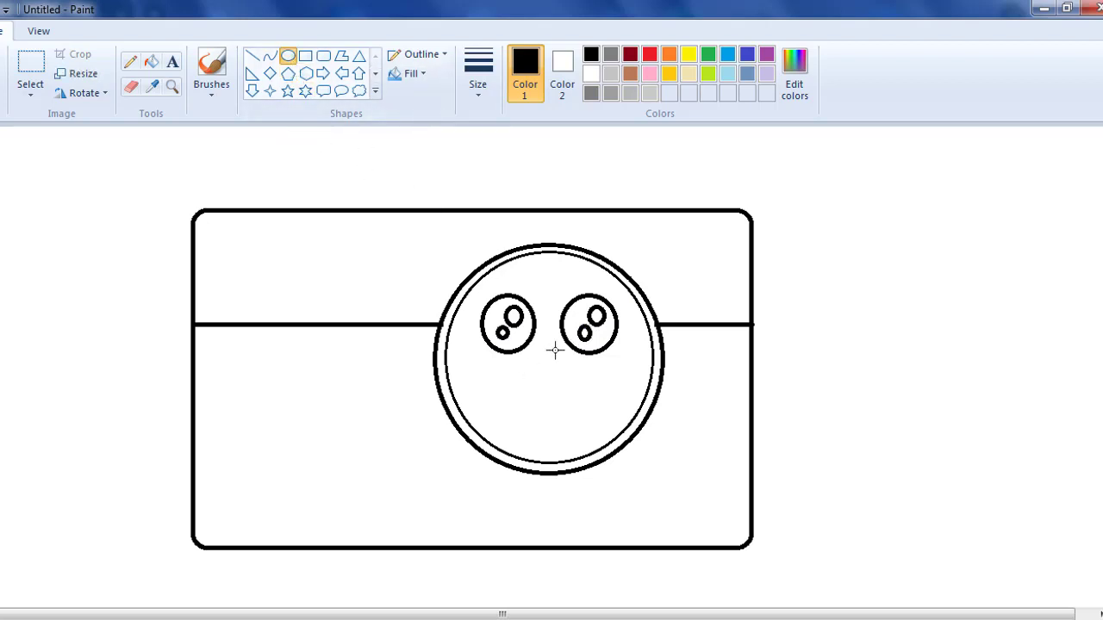
mouse_move(556, 349)
mouse_down()
mouse_move(524, 395)
mouse_move(491, 405)
mouse_move(503, 410)
mouse_move(546, 375)
mouse_up()
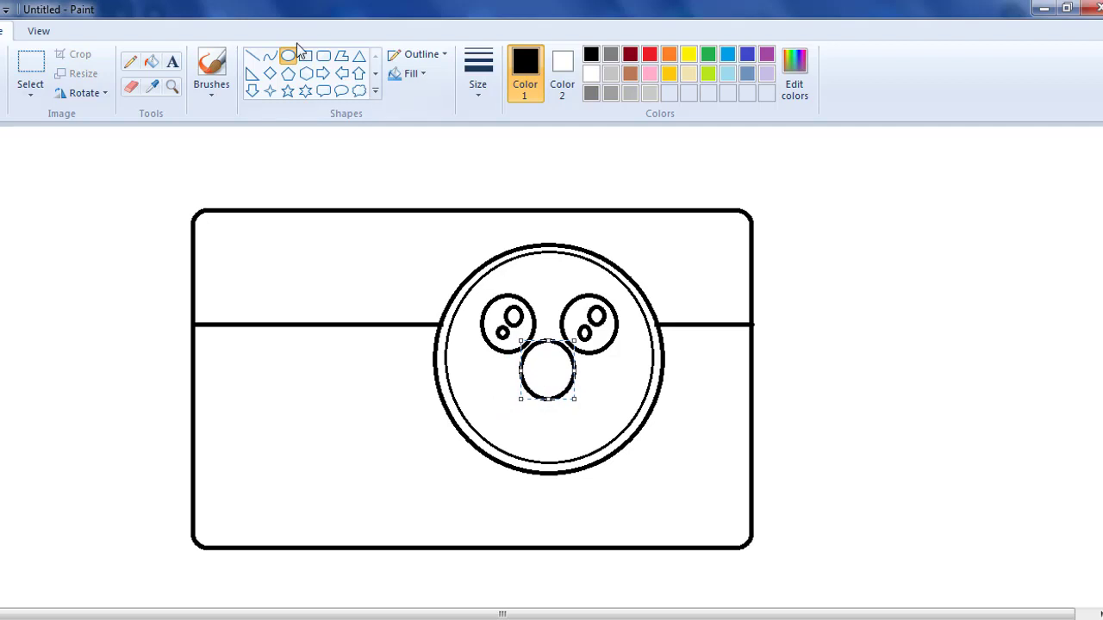
click(131, 87)
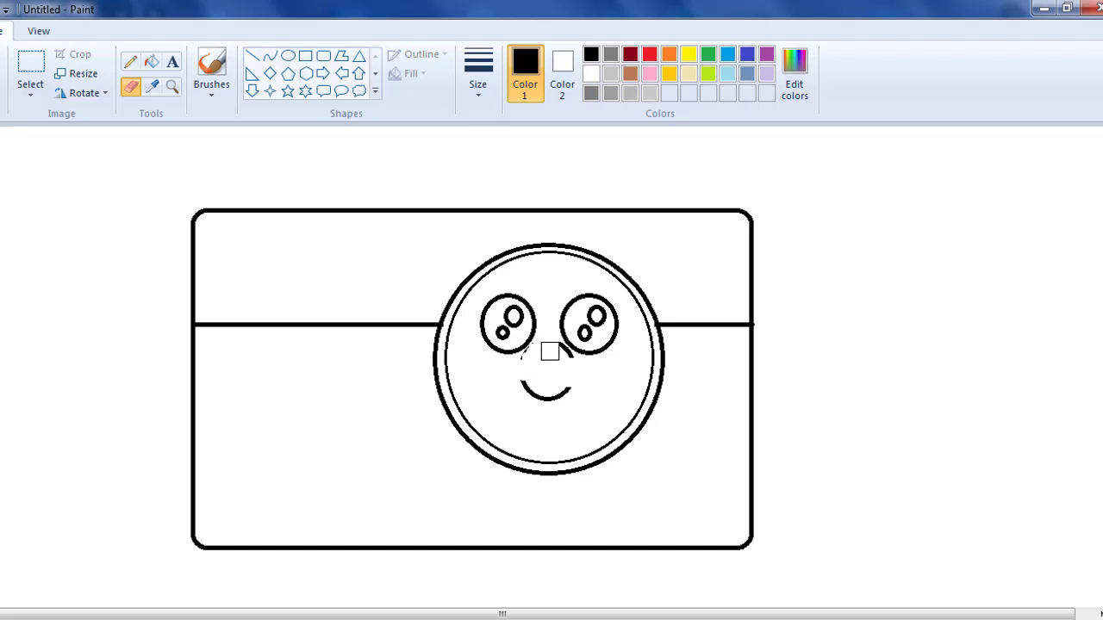
drag(556, 355, 563, 362)
click(214, 94)
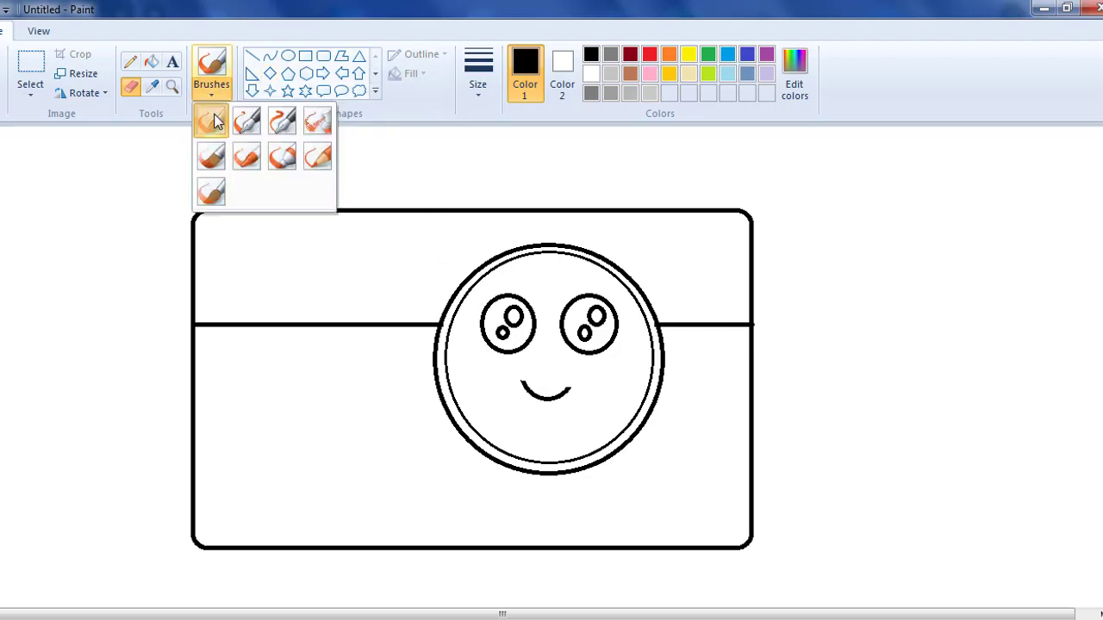
click(211, 116)
click(481, 97)
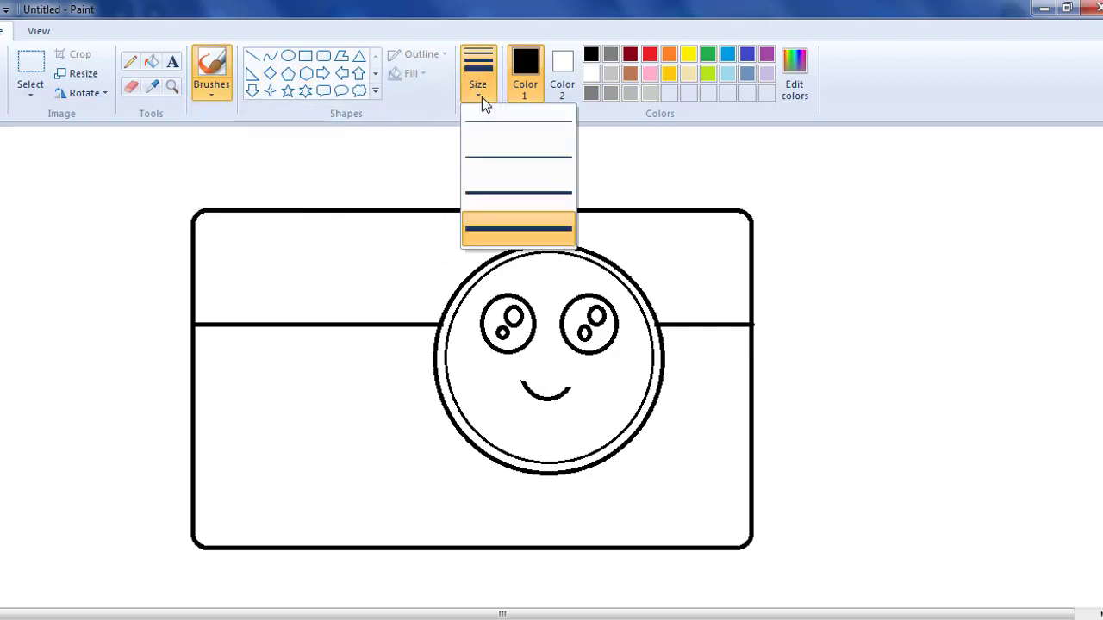
click(488, 199)
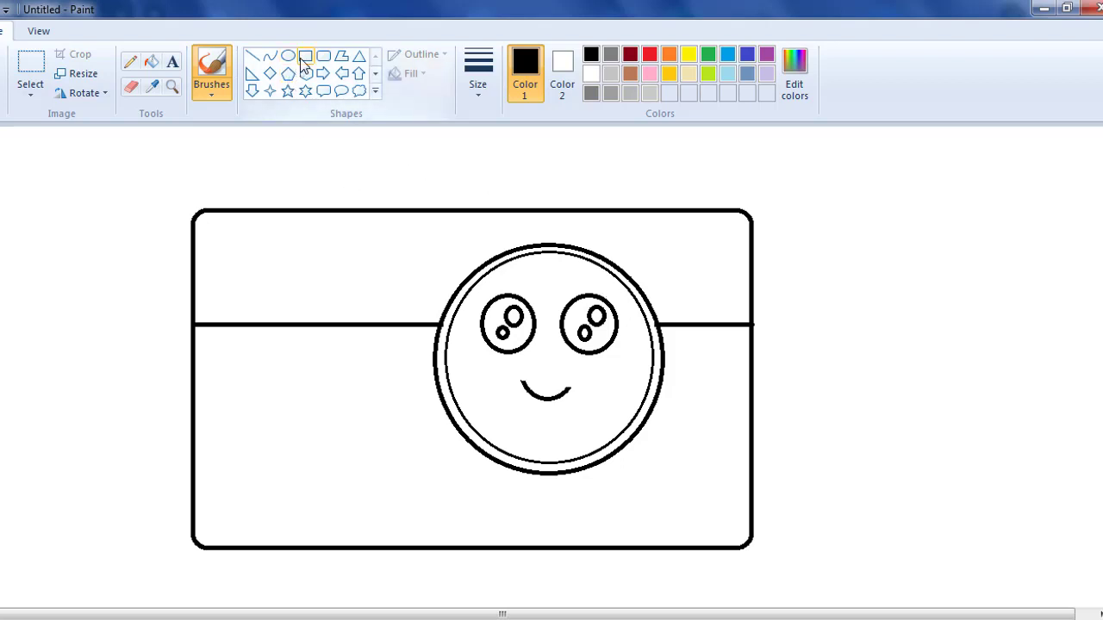
Draw a small rounded rectangle straddling the camera body's top edge near its right corner.
click(322, 58)
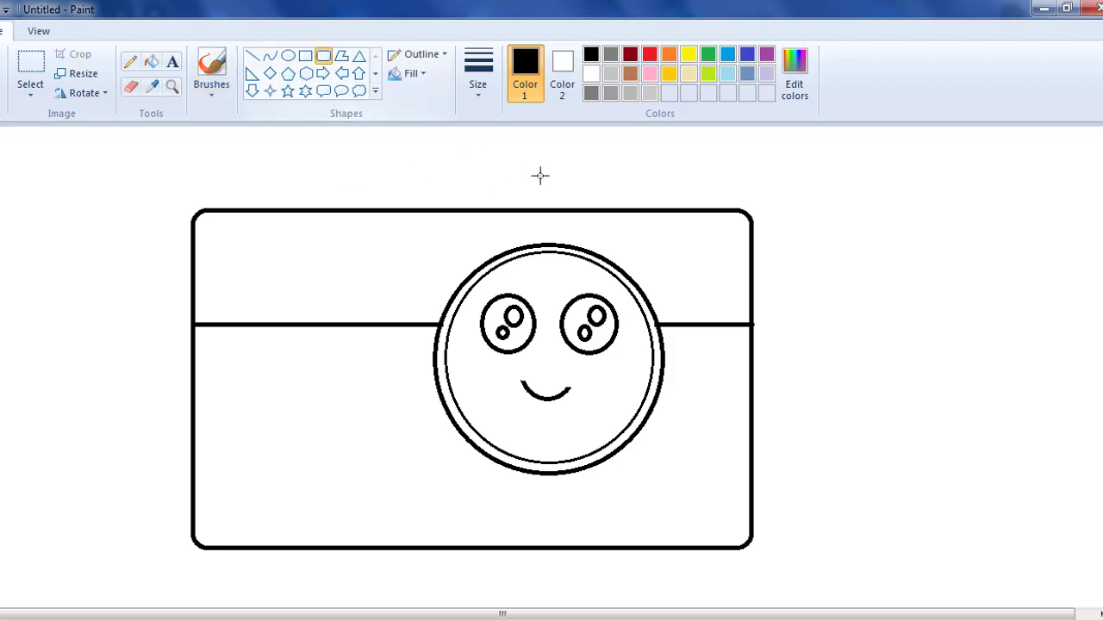
mouse_move(539, 188)
mouse_down()
mouse_move(589, 239)
mouse_move(638, 252)
mouse_move(684, 233)
mouse_move(609, 216)
mouse_move(651, 230)
mouse_up()
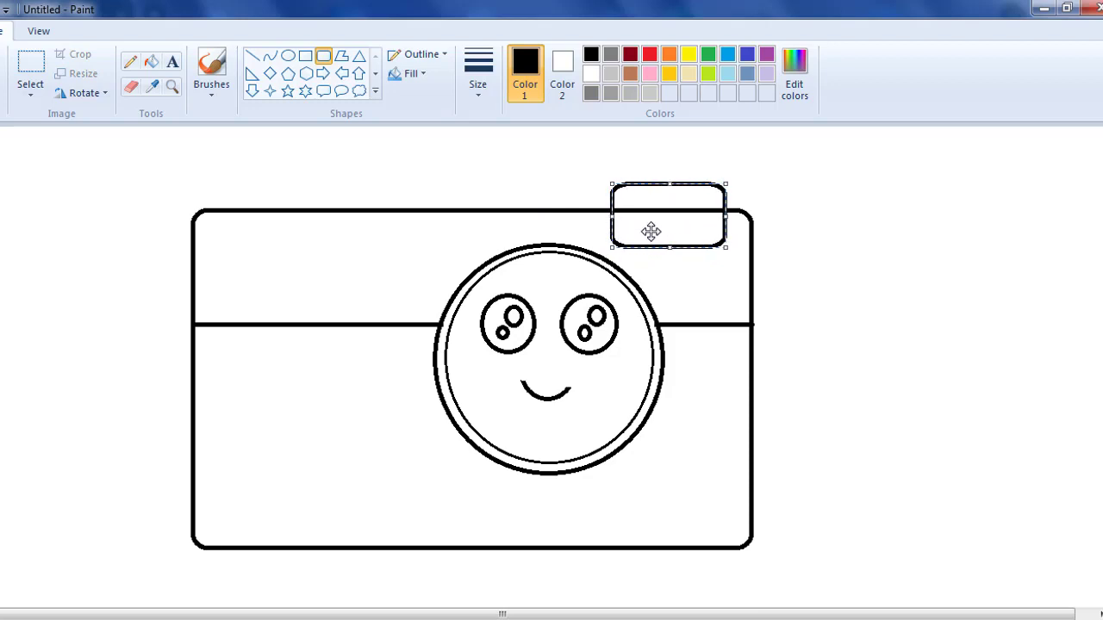
Erase the small top rectangle's part inside the camera body and draw a small rounded rectangle in the body's upper-left area.
click(131, 88)
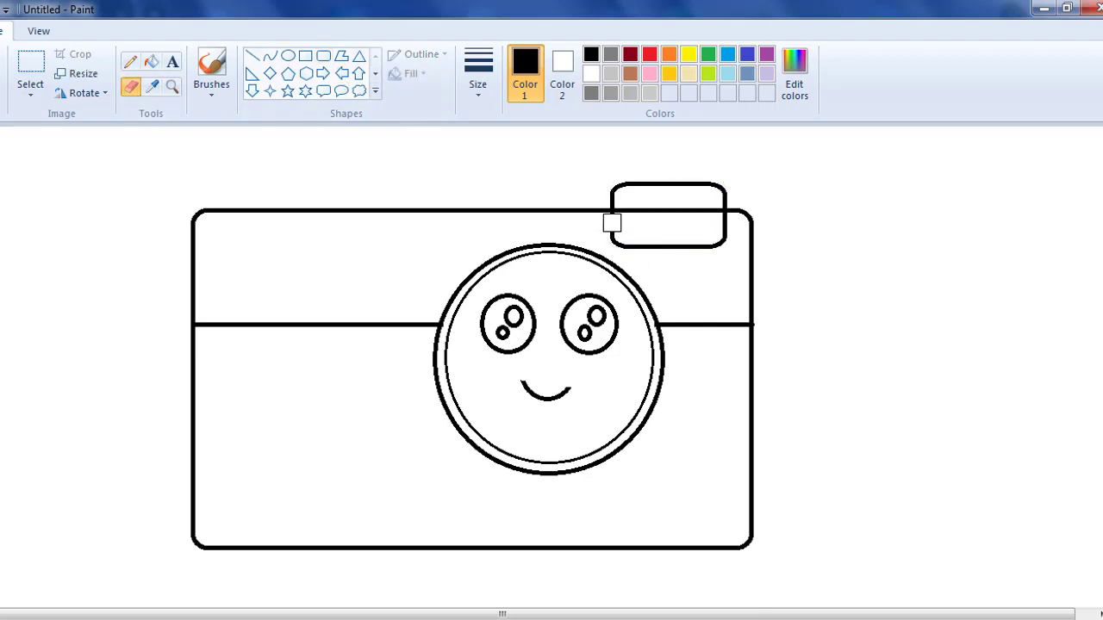
mouse_move(611, 223)
mouse_down()
mouse_move(727, 222)
mouse_move(712, 241)
mouse_move(605, 231)
mouse_move(702, 244)
mouse_up()
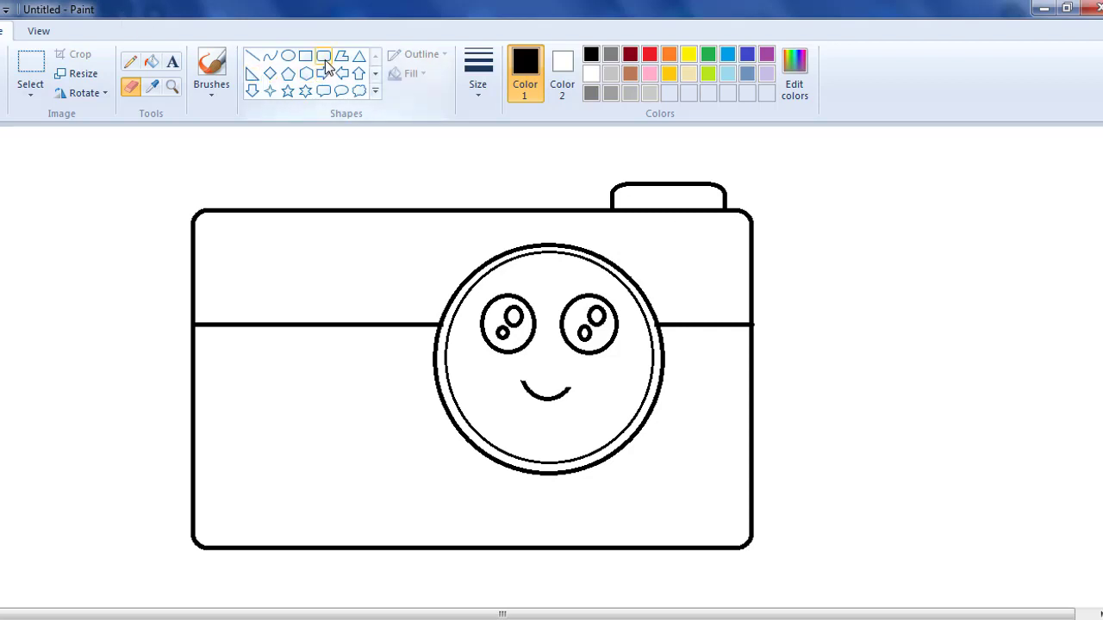
click(324, 57)
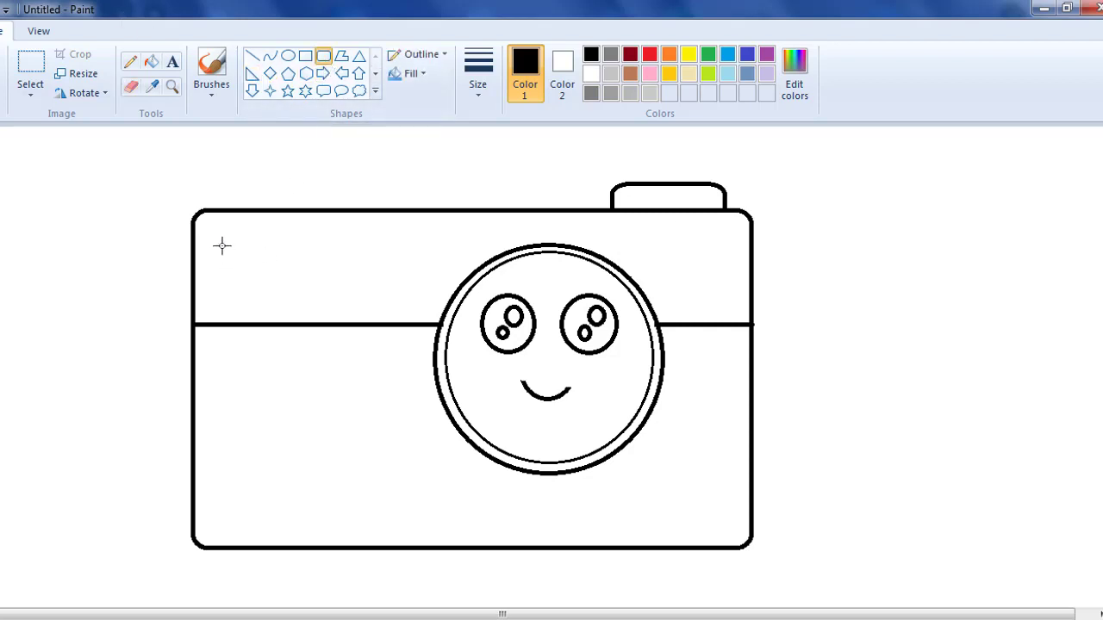
mouse_move(221, 246)
mouse_down()
mouse_move(273, 272)
mouse_move(303, 270)
mouse_move(313, 285)
mouse_move(270, 260)
mouse_up()
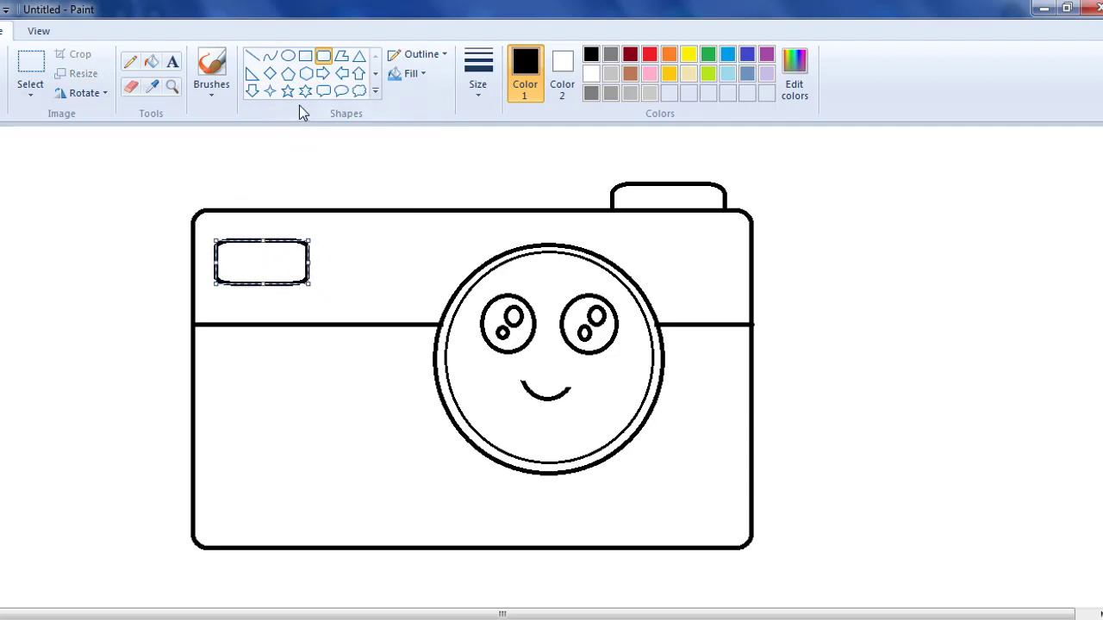
Draw a small circle in the camera body's lower-right corner with the second-thinnest outline.
click(289, 55)
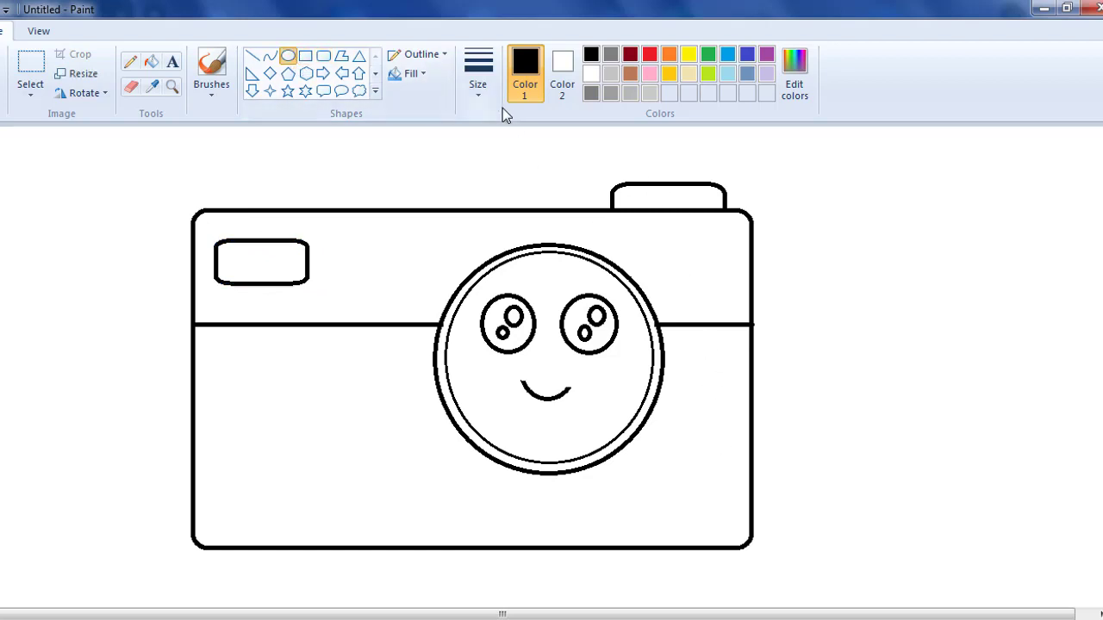
click(476, 90)
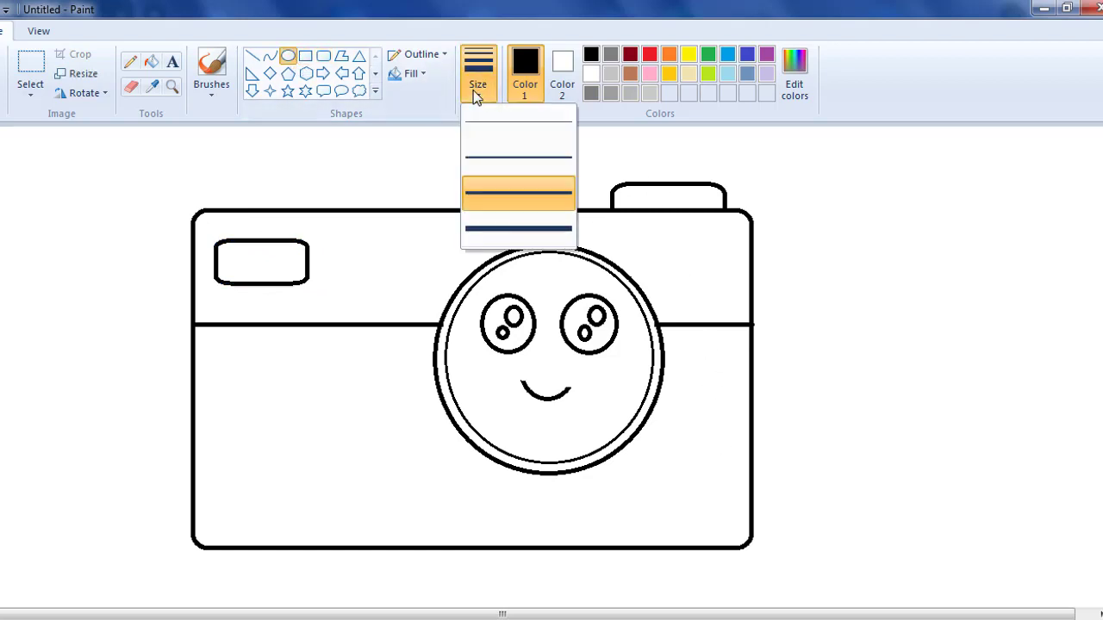
click(486, 164)
drag(708, 472, 716, 521)
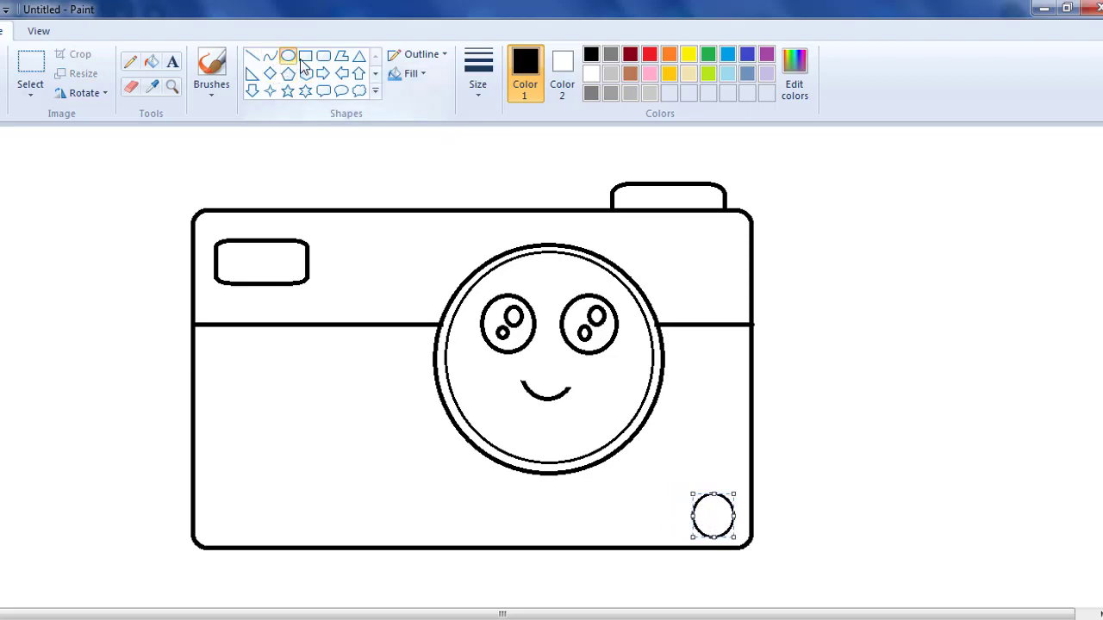
Draw a narrow upright rectangle just left of the small circle and shrink it to about the circle's height.
click(304, 58)
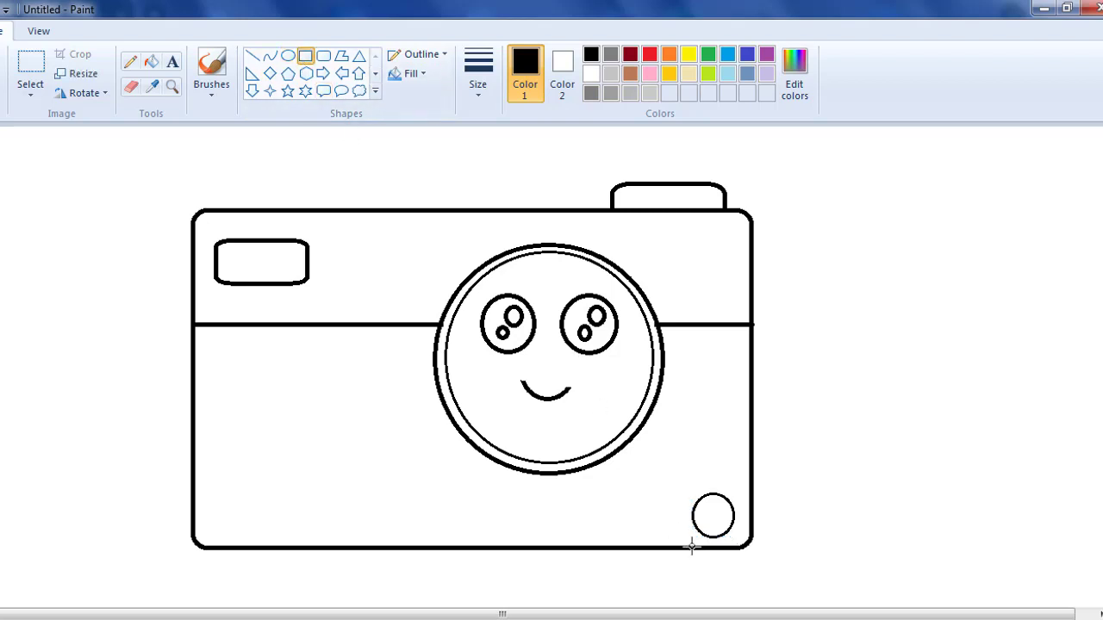
drag(687, 533, 671, 465)
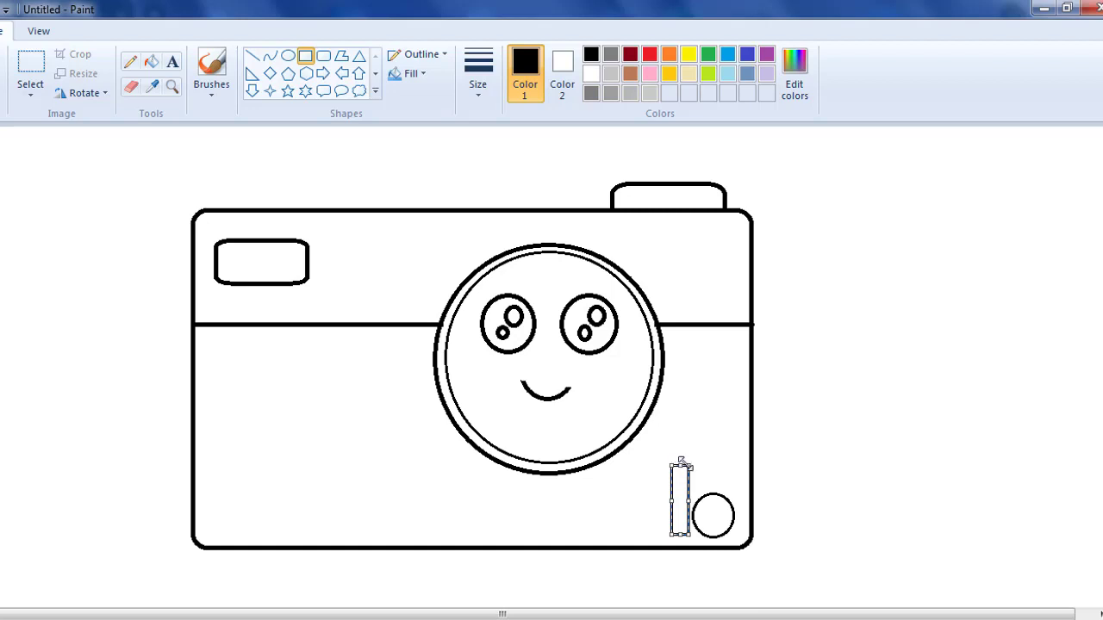
drag(680, 462, 682, 490)
drag(689, 513, 678, 513)
Try light turquoise on the camera body's upper band and fill it with indigo instead.
click(152, 63)
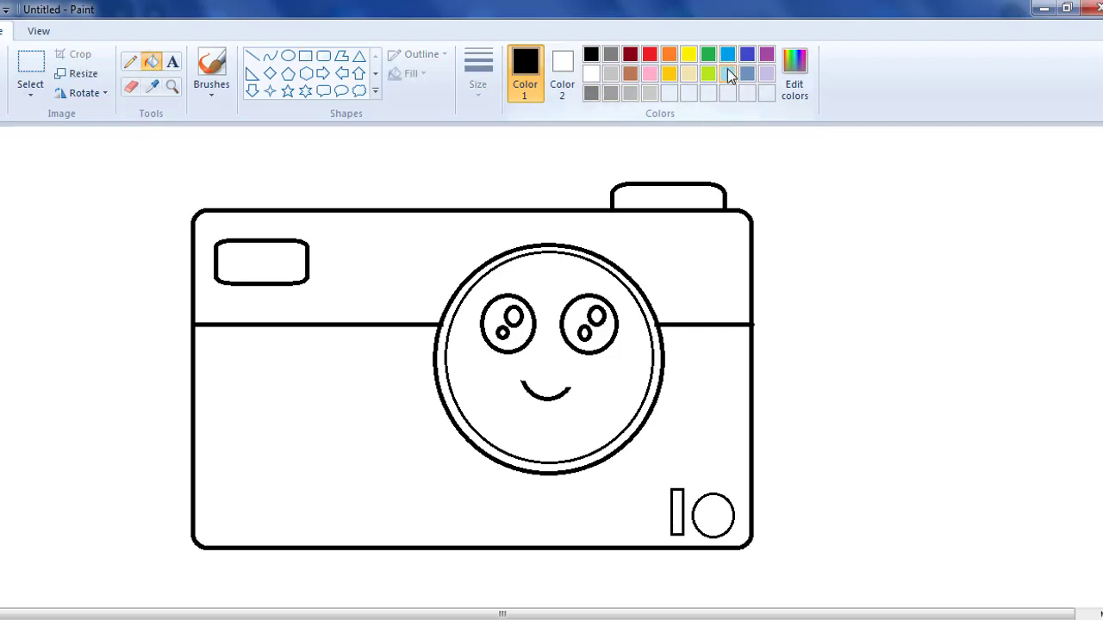
click(728, 74)
click(691, 257)
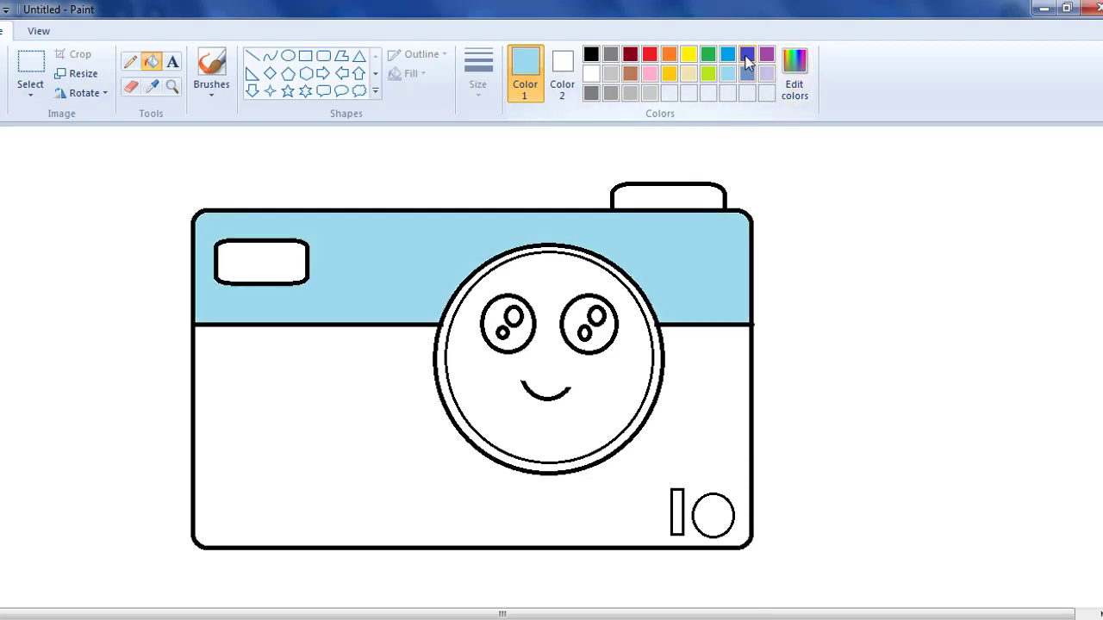
click(746, 57)
click(699, 284)
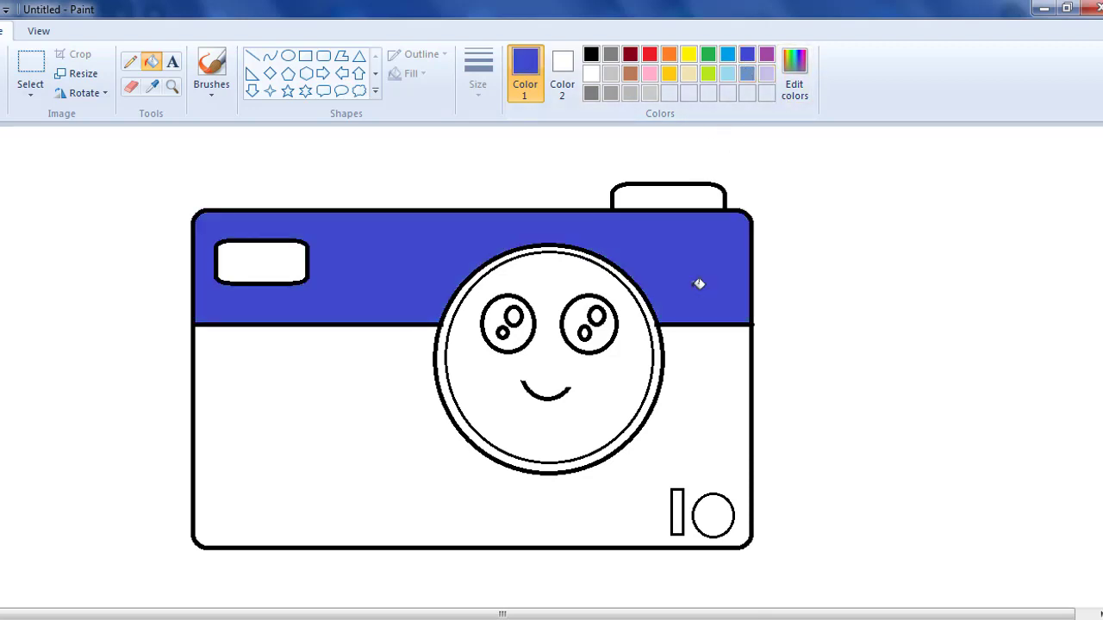
Mix a custom bright blue (red 6, green 13, blue 242) and fill the camera body's lower part with it.
click(794, 69)
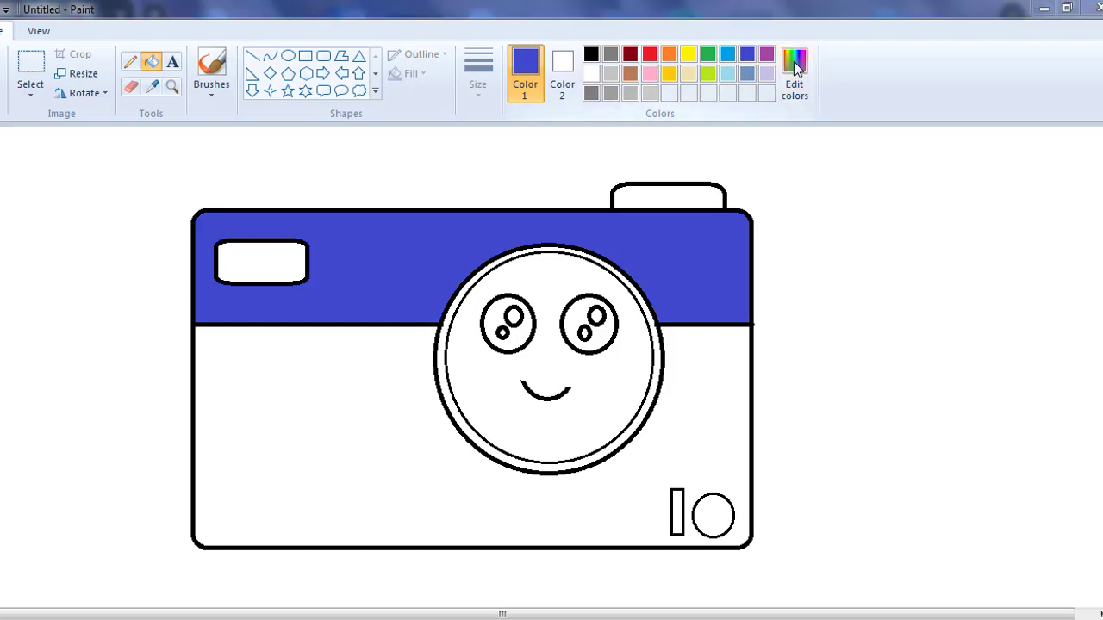
click(628, 217)
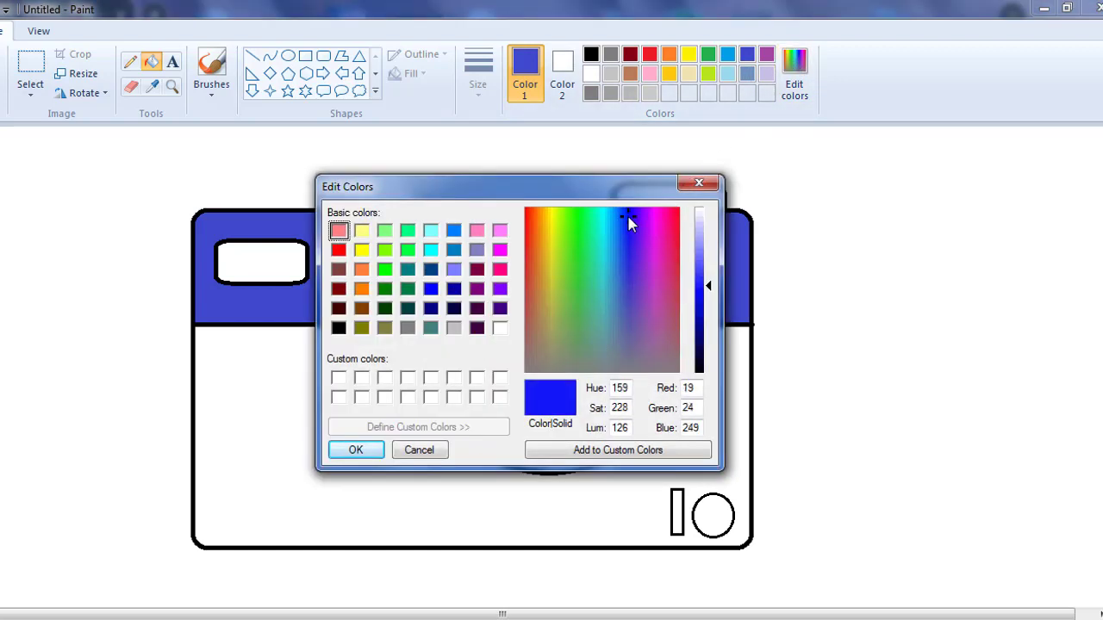
click(707, 283)
mouse_move(708, 282)
mouse_down()
mouse_move(709, 302)
mouse_move(709, 293)
mouse_up()
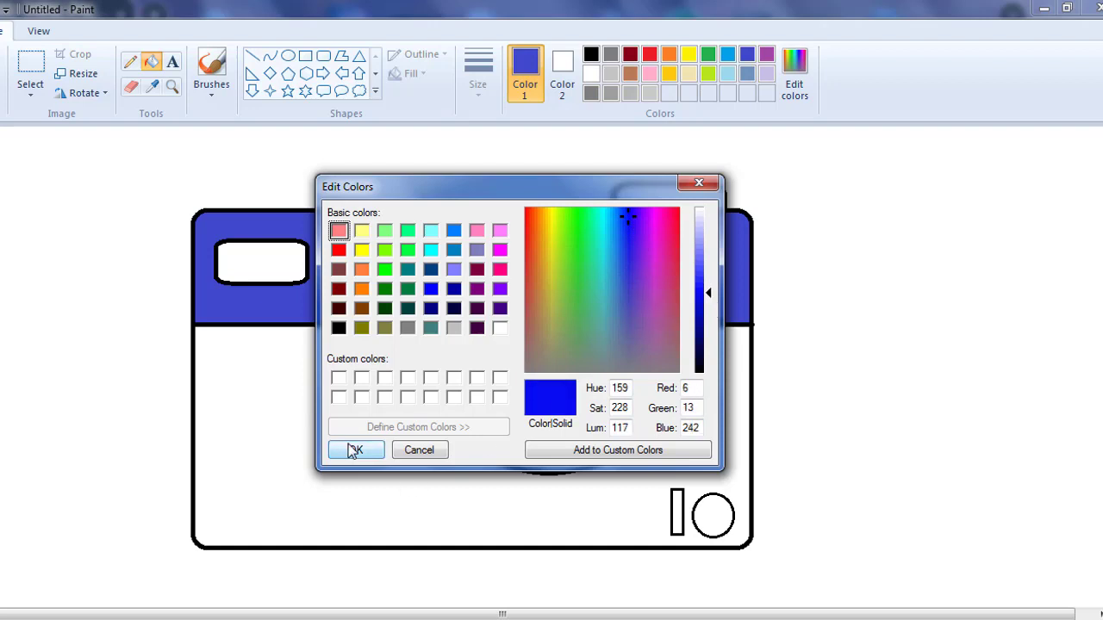
click(358, 449)
click(361, 399)
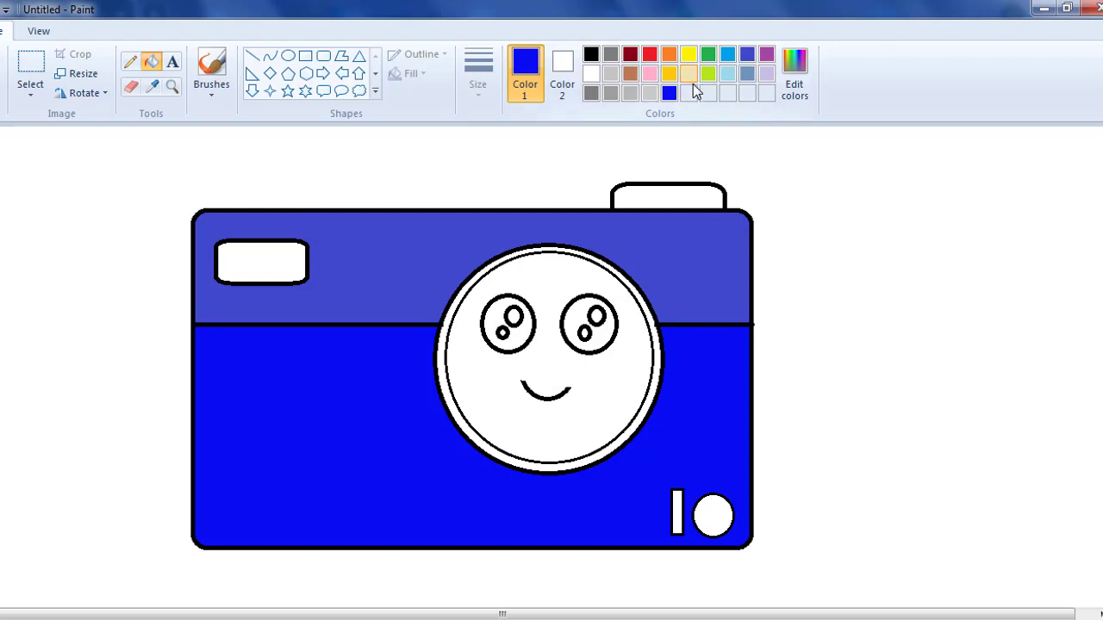
Try light turquoise and turquoise fills on the inner lens circle, settling on light turquoise.
click(723, 75)
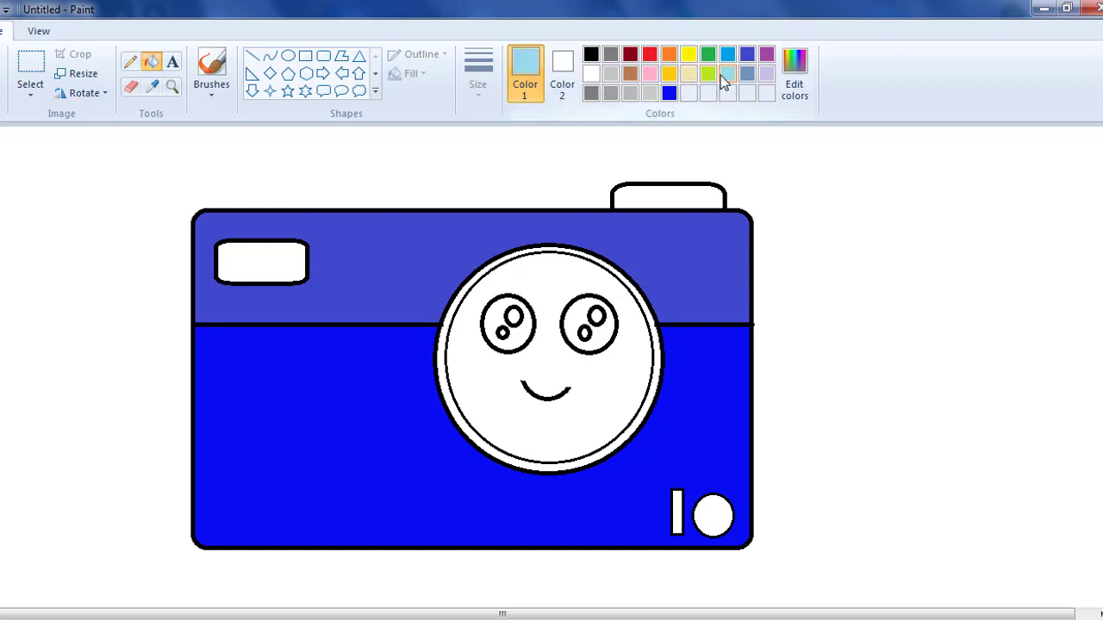
click(560, 268)
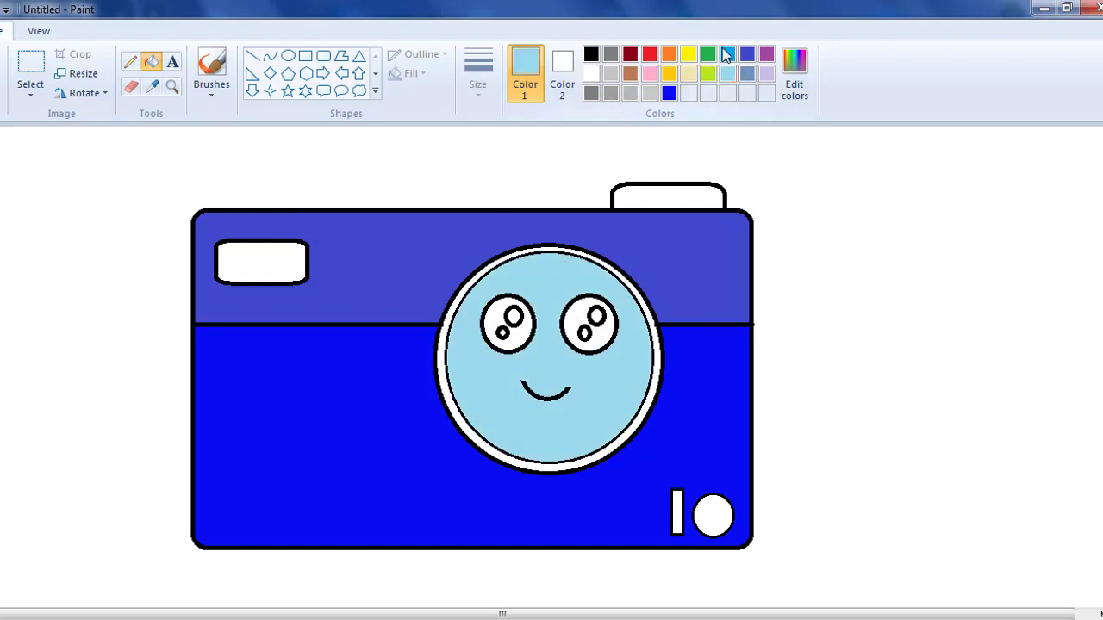
click(728, 53)
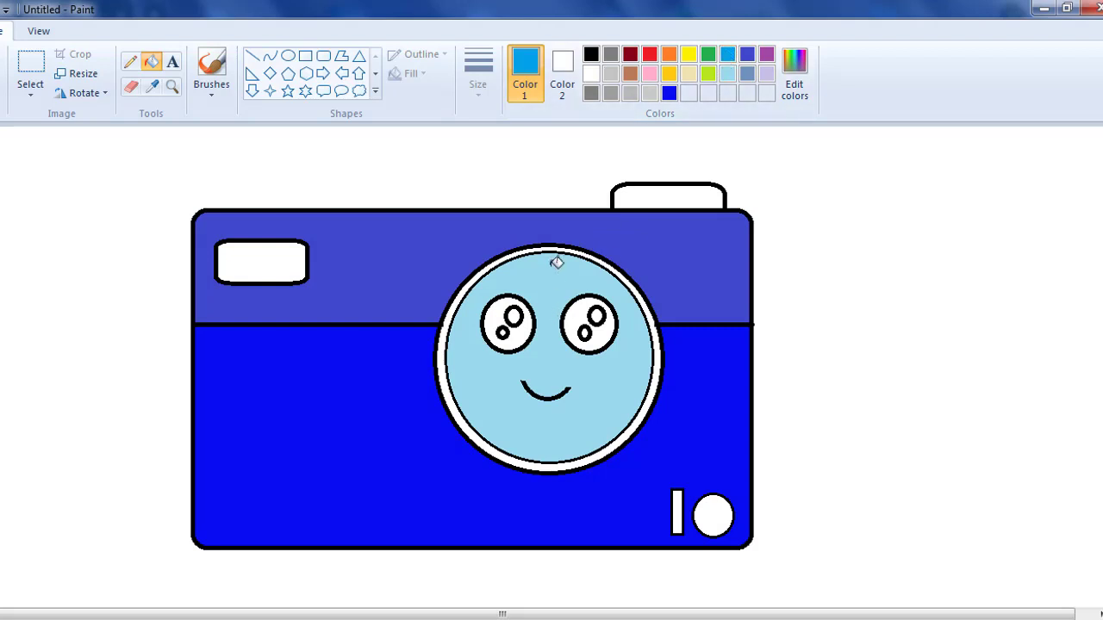
click(556, 269)
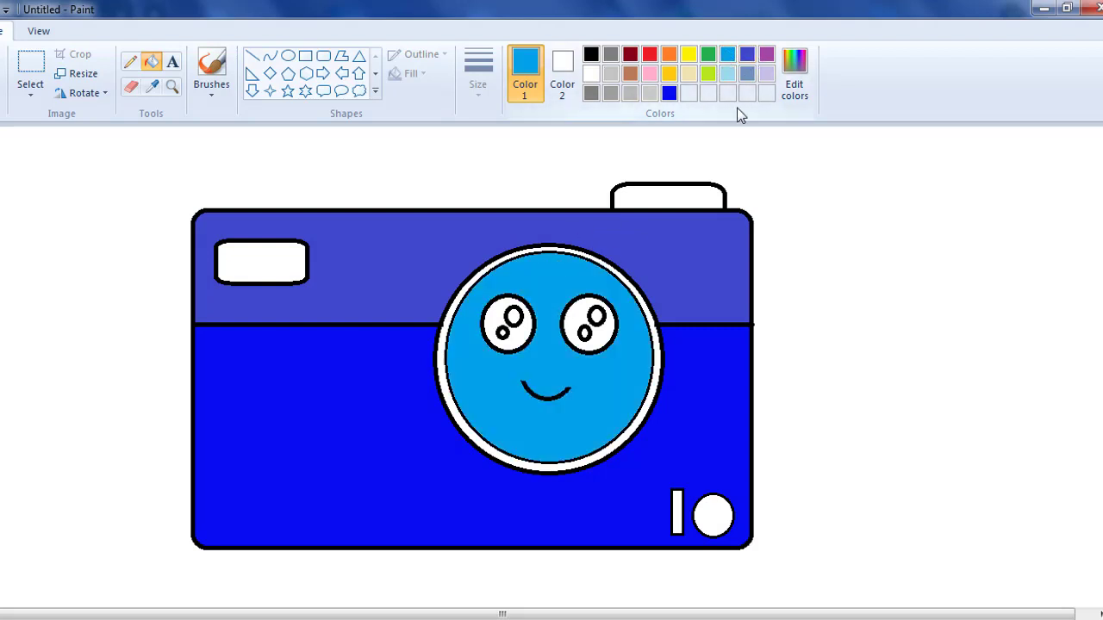
click(727, 75)
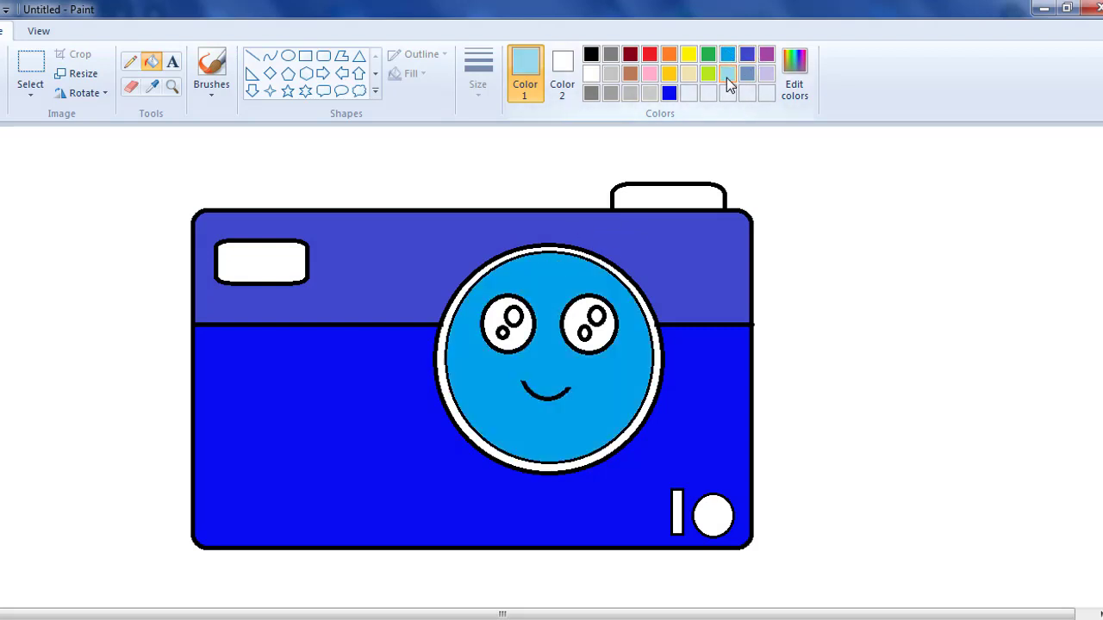
click(556, 294)
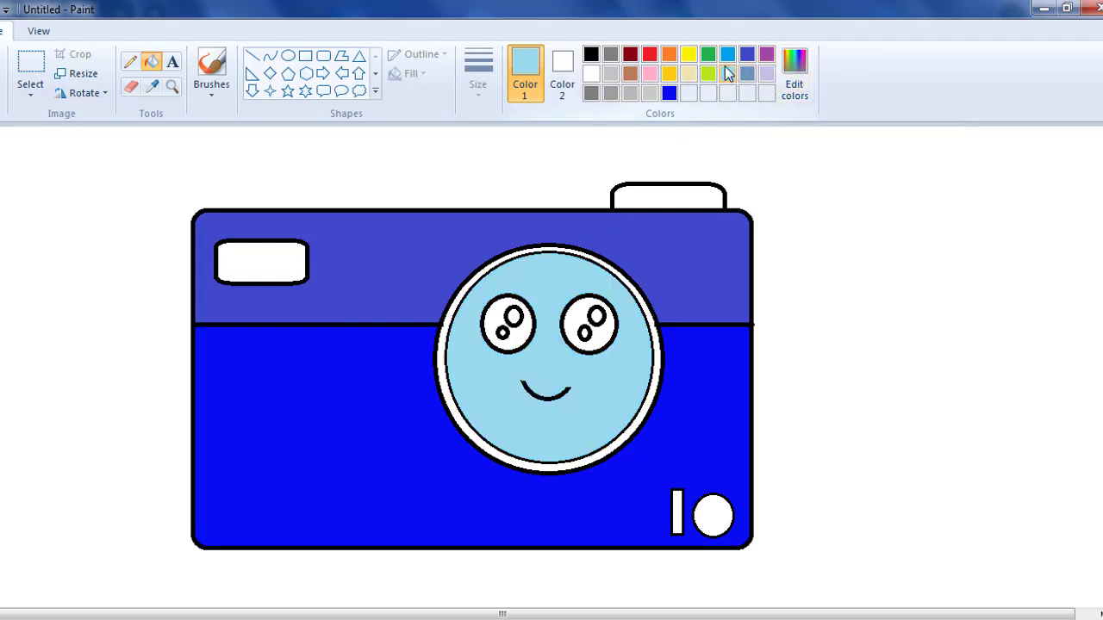
Fill the ring around the lens with turquoise and both eyes with black, leaving their highlight ovals white.
click(727, 57)
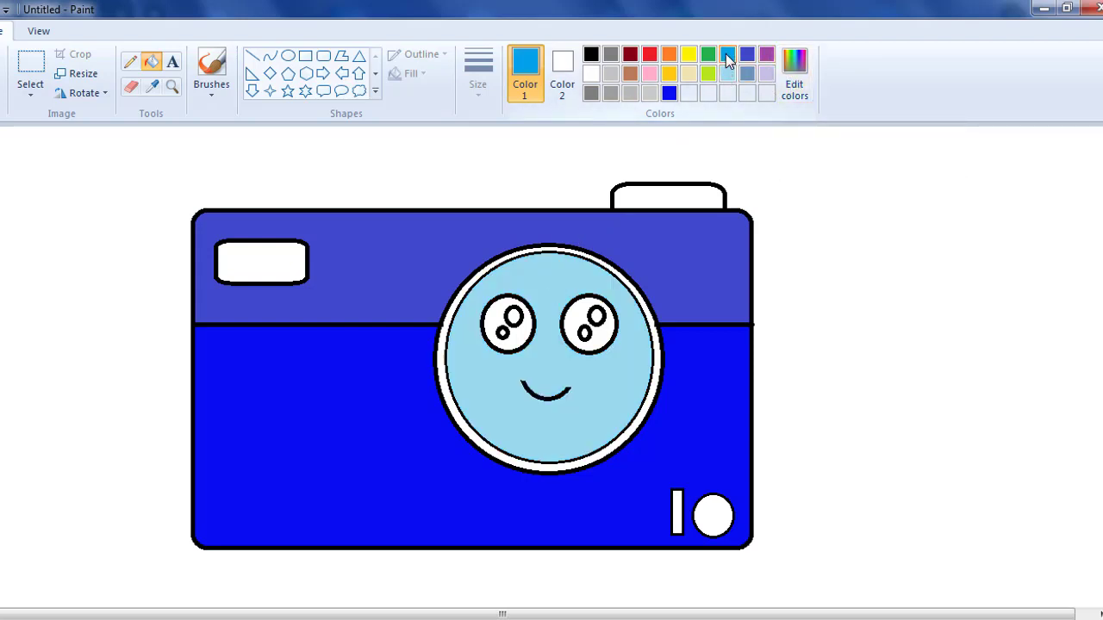
click(452, 384)
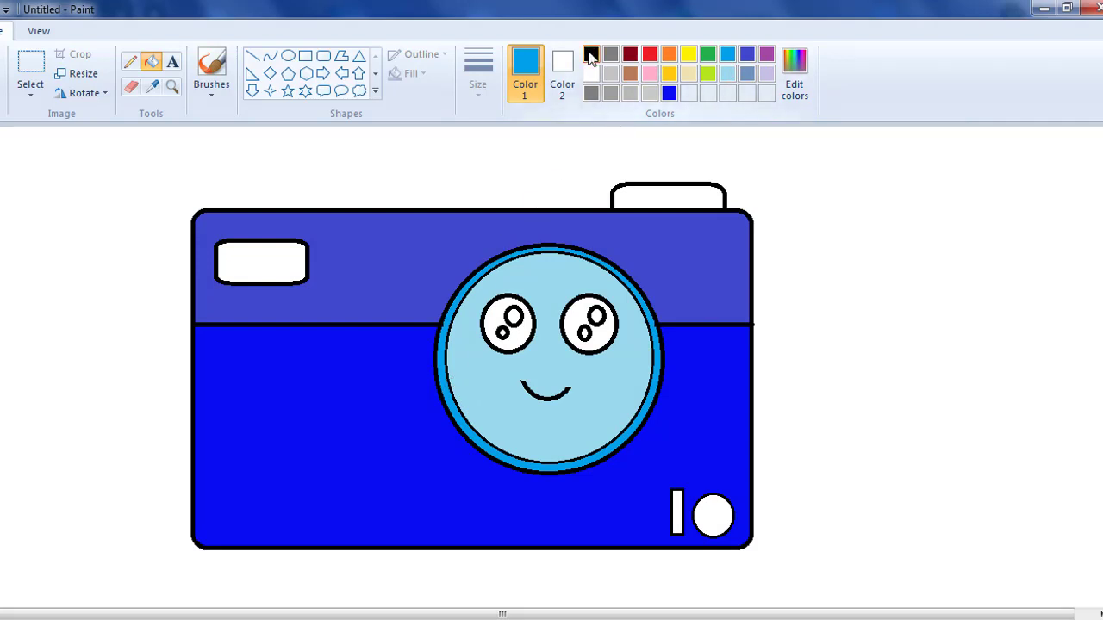
click(590, 56)
click(513, 308)
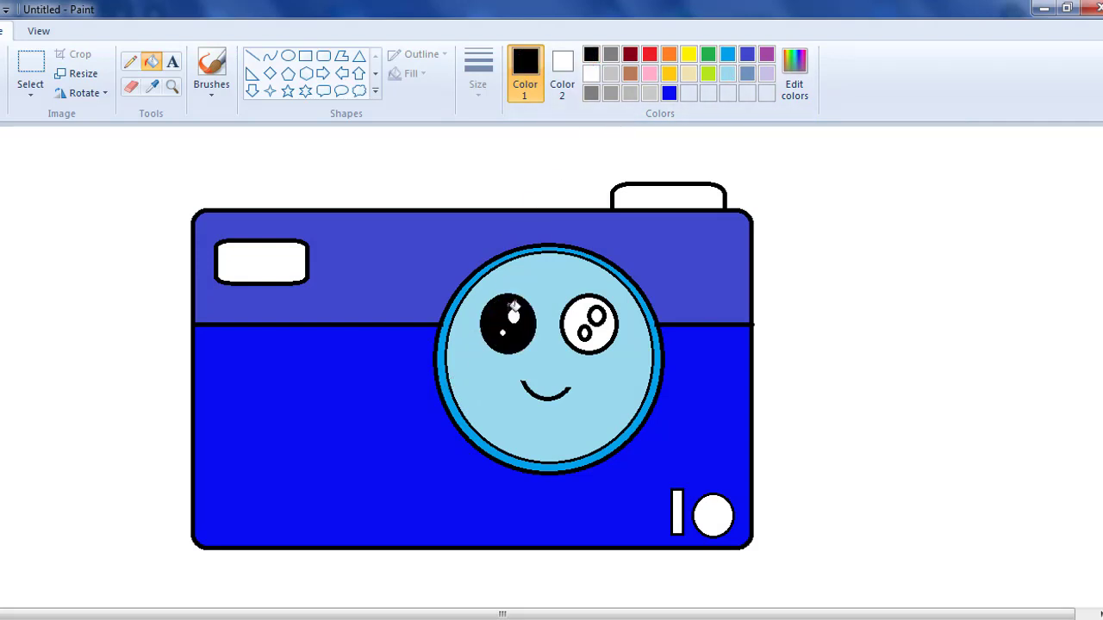
click(584, 312)
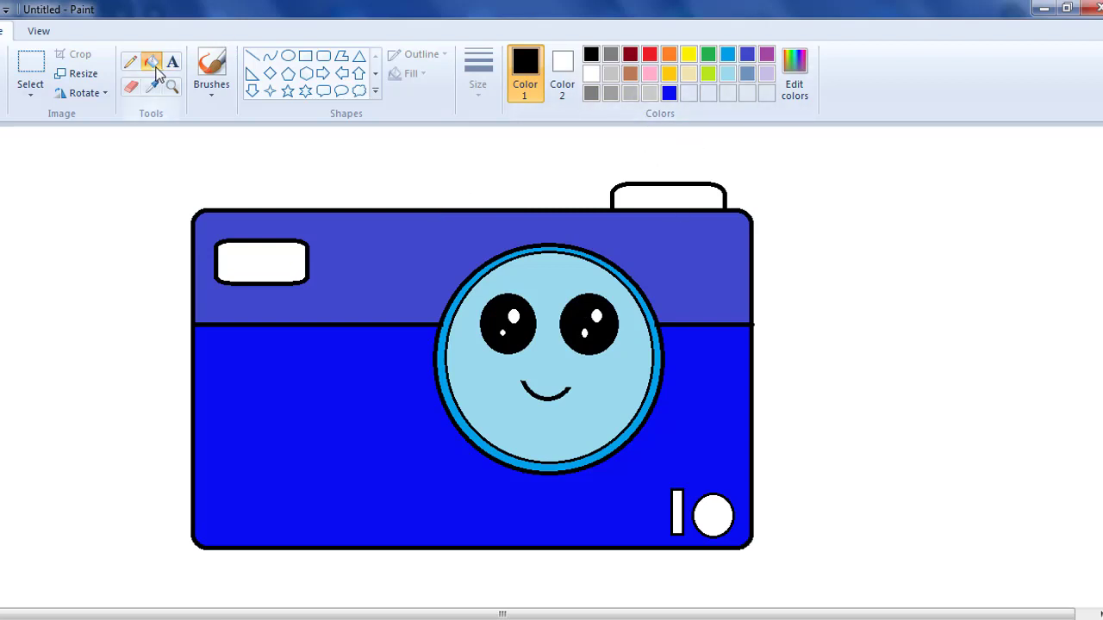
Choose the Crayon brush and set it to the thinnest size.
click(216, 93)
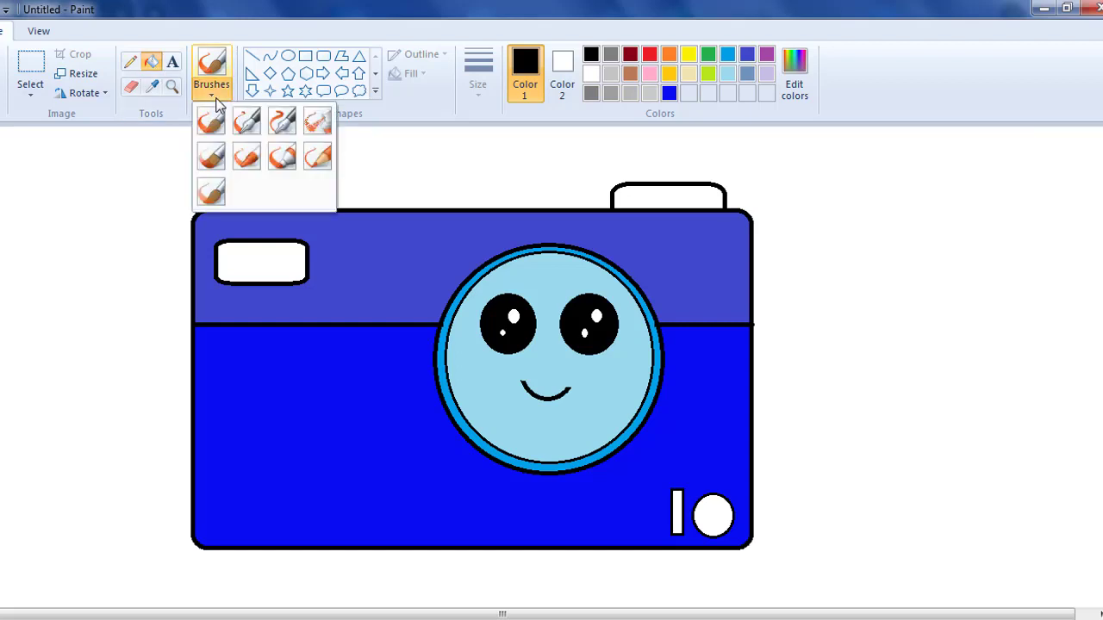
click(246, 157)
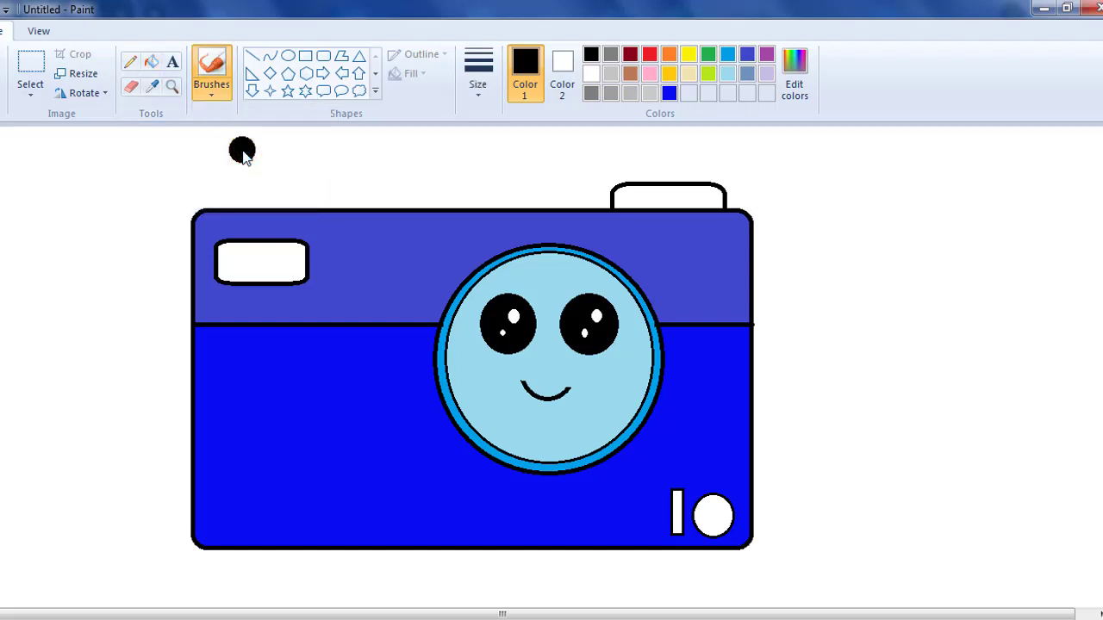
click(482, 96)
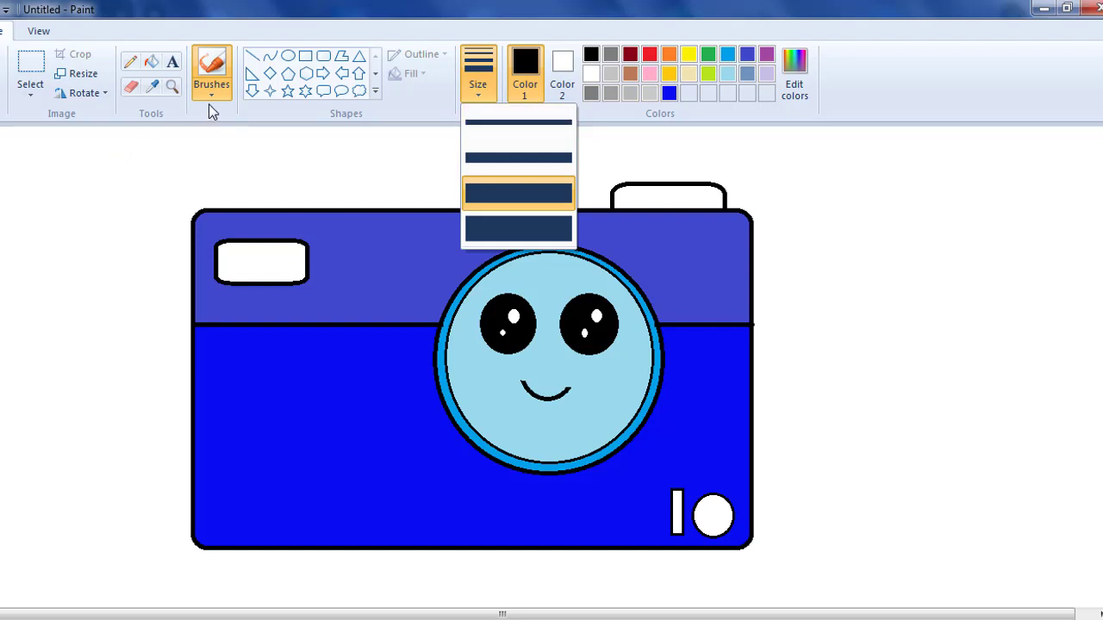
click(490, 122)
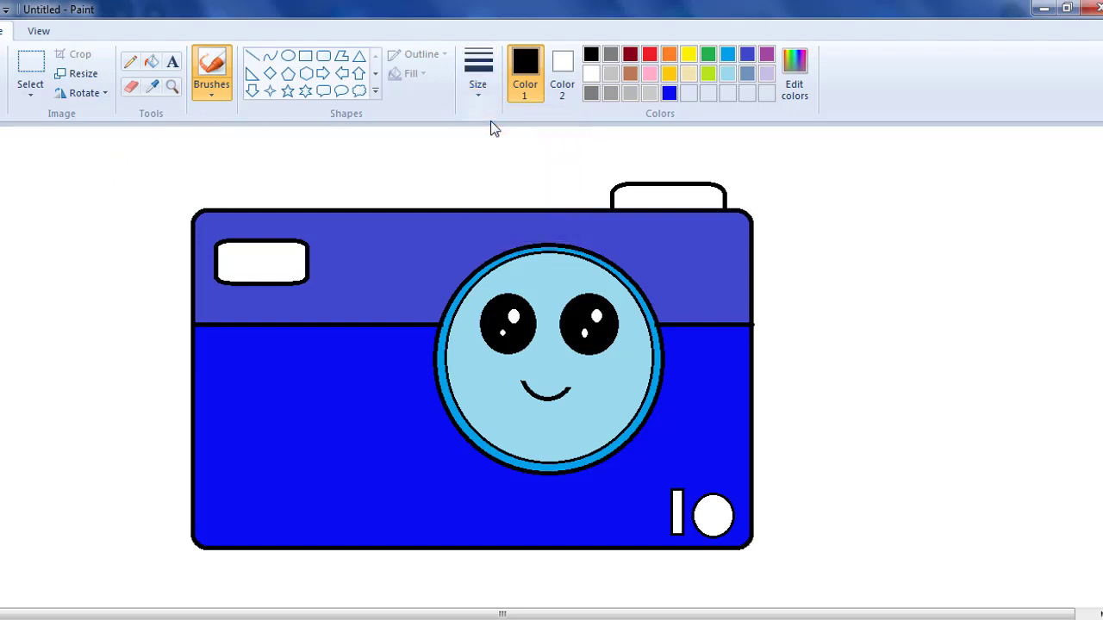
Fill the small rounded rectangle in the camera body's upper-left area with turquoise.
click(728, 56)
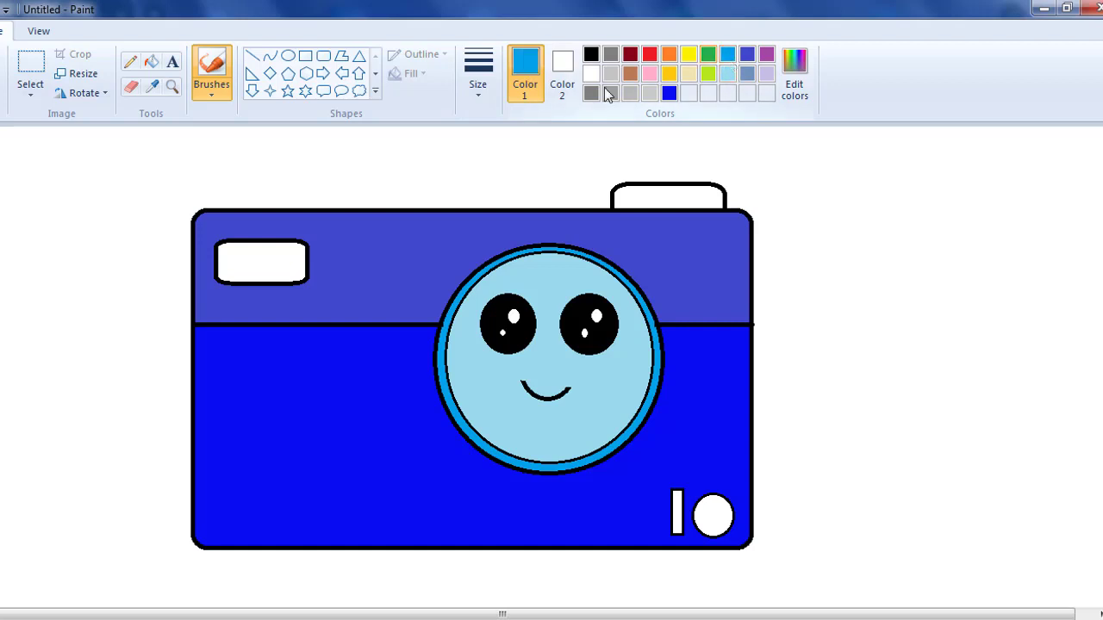
click(151, 61)
click(258, 257)
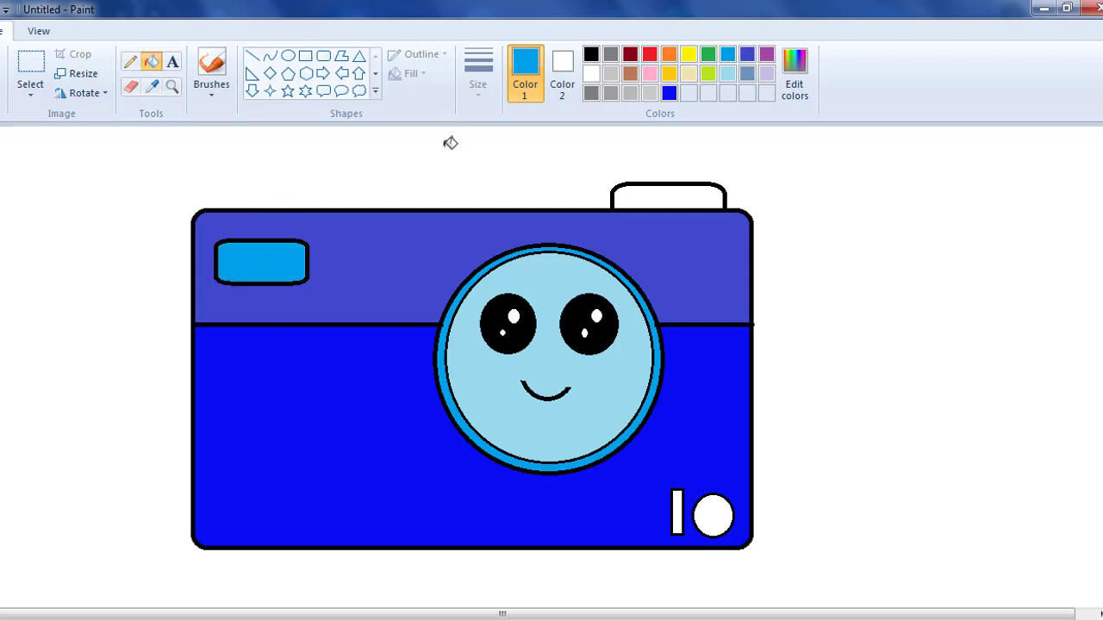
Paint a white Crayon highlight at the second-thinnest size inside the turquoise rounded rectangle in the camera body's upper-left area.
click(210, 96)
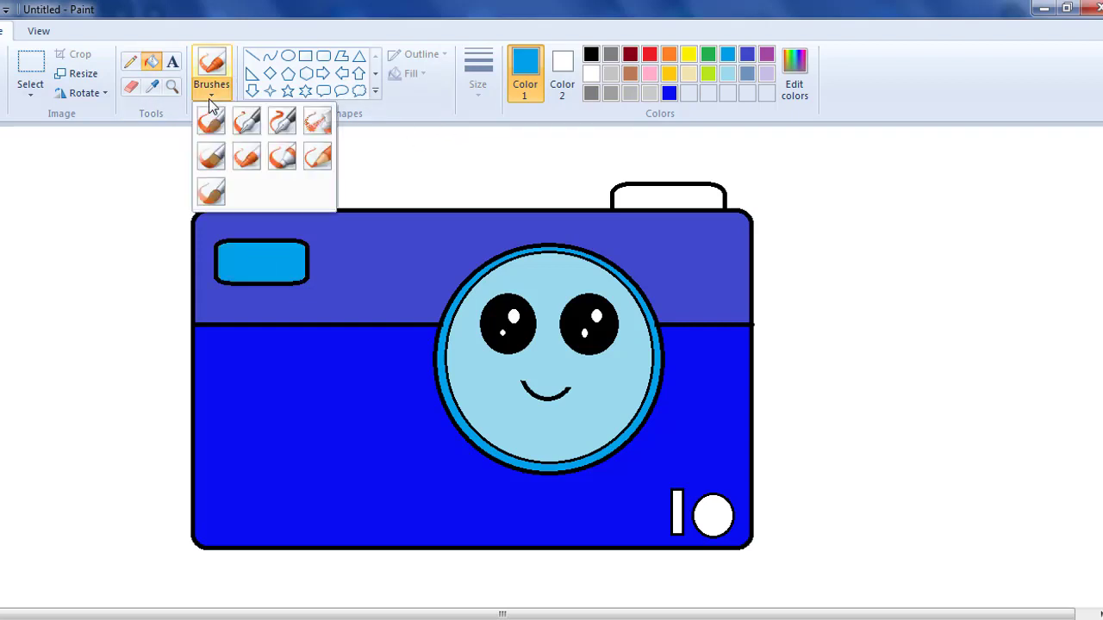
click(242, 163)
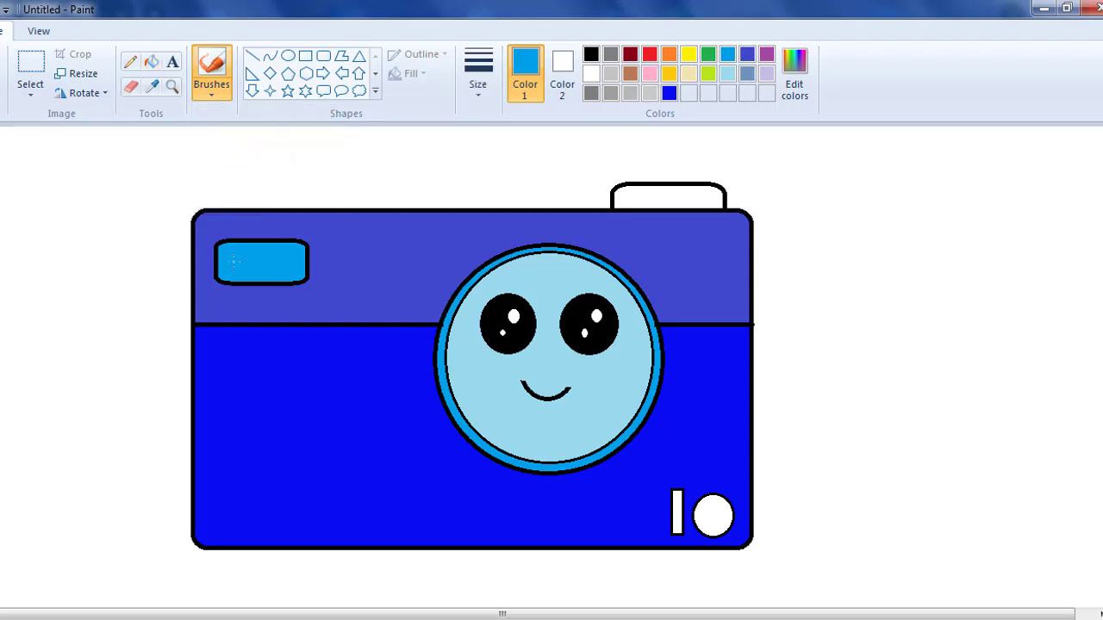
click(591, 73)
click(472, 93)
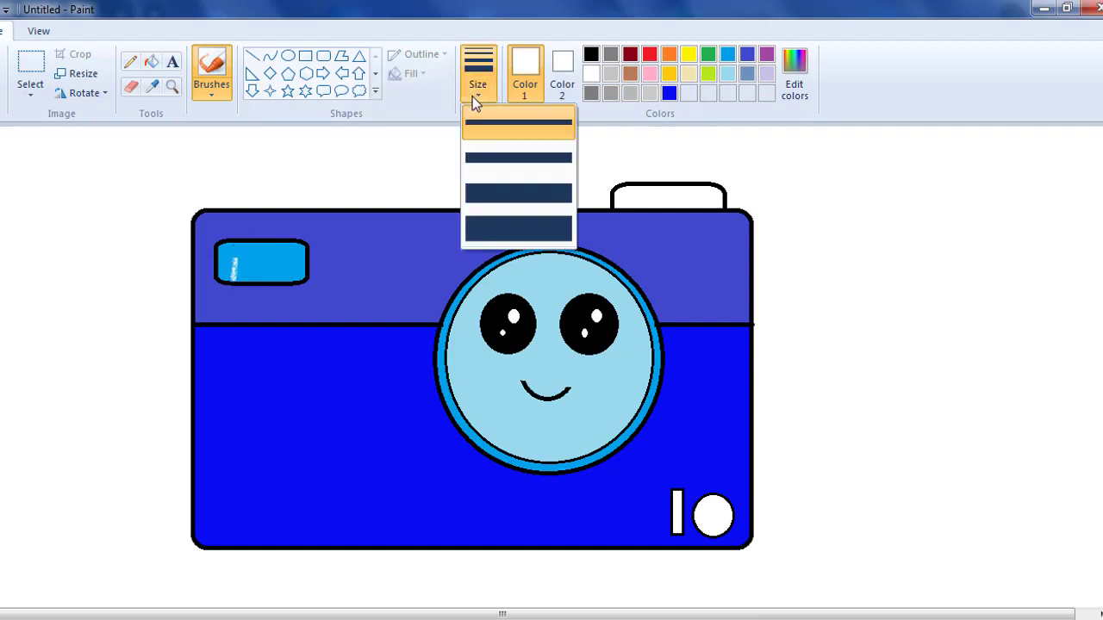
click(474, 161)
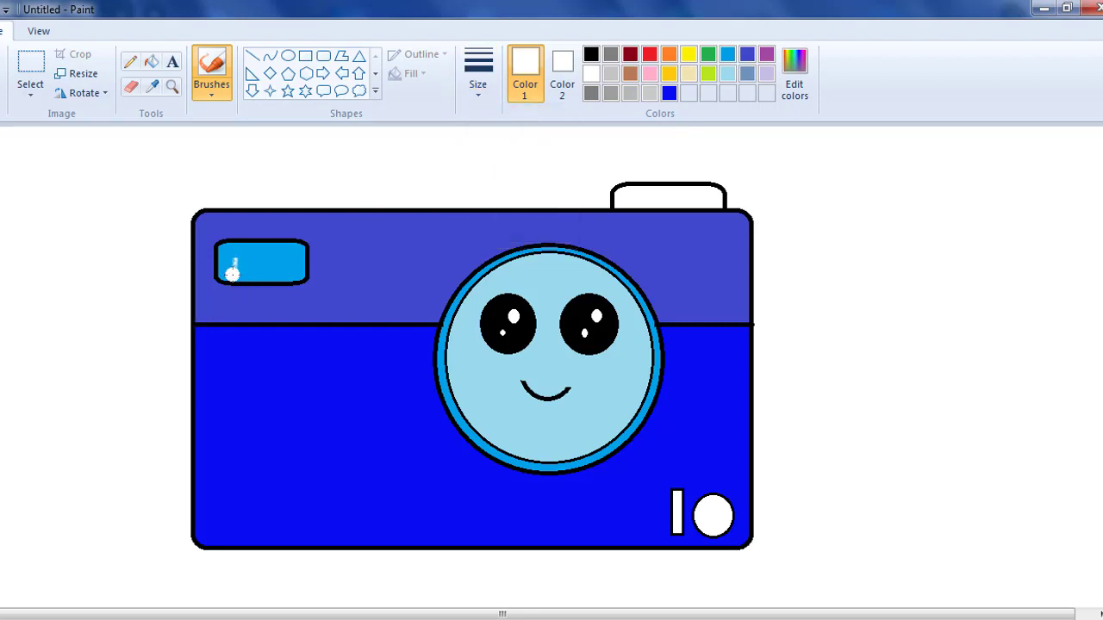
mouse_move(231, 274)
mouse_down()
mouse_move(235, 261)
mouse_move(277, 255)
mouse_move(285, 272)
mouse_move(272, 259)
mouse_move(245, 265)
mouse_move(284, 272)
mouse_move(209, 271)
mouse_up()
key(ctrl+z)
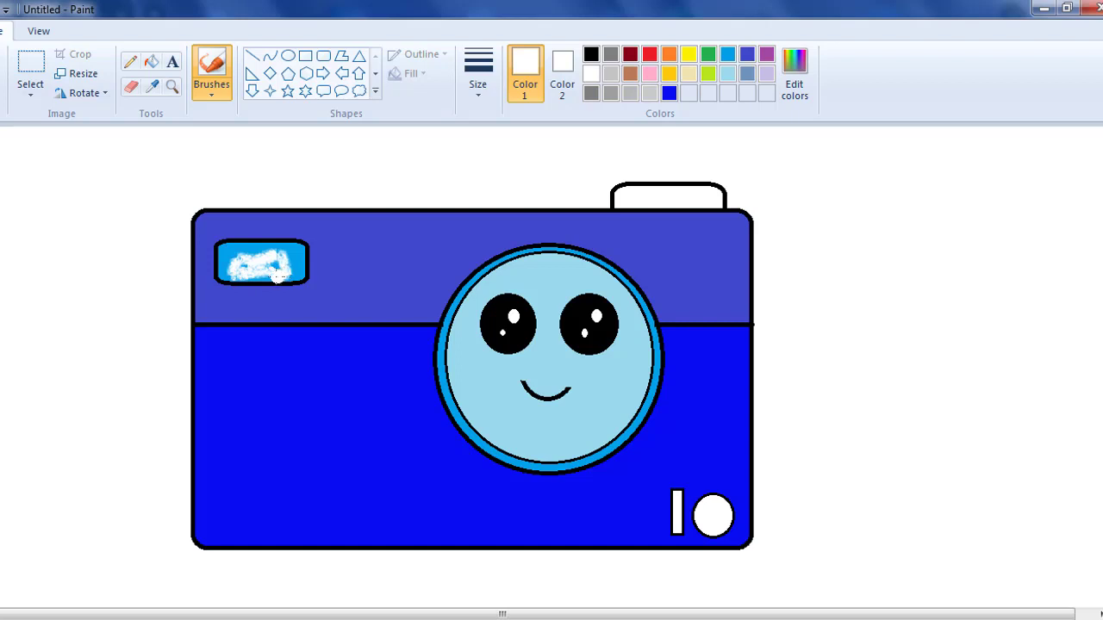
mouse_move(255, 274)
mouse_down()
mouse_move(208, 268)
mouse_move(233, 258)
mouse_up()
key(ctrl+z)
key(ctrl+z)
drag(241, 274, 262, 275)
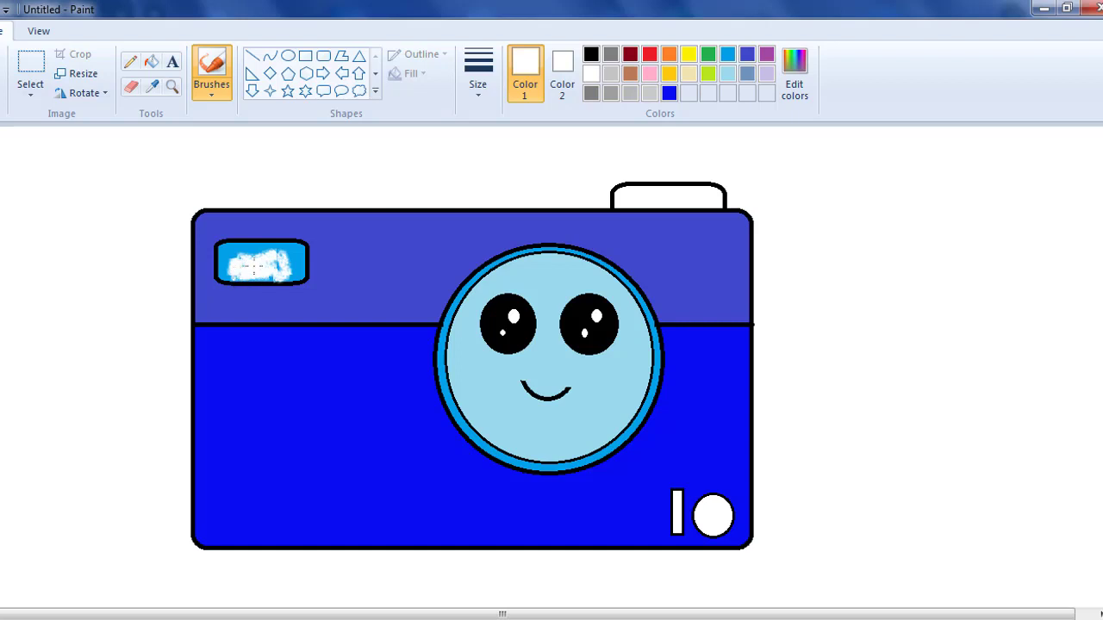
drag(254, 269, 299, 259)
Fill the shutter button on top of the camera body with turquoise.
click(728, 56)
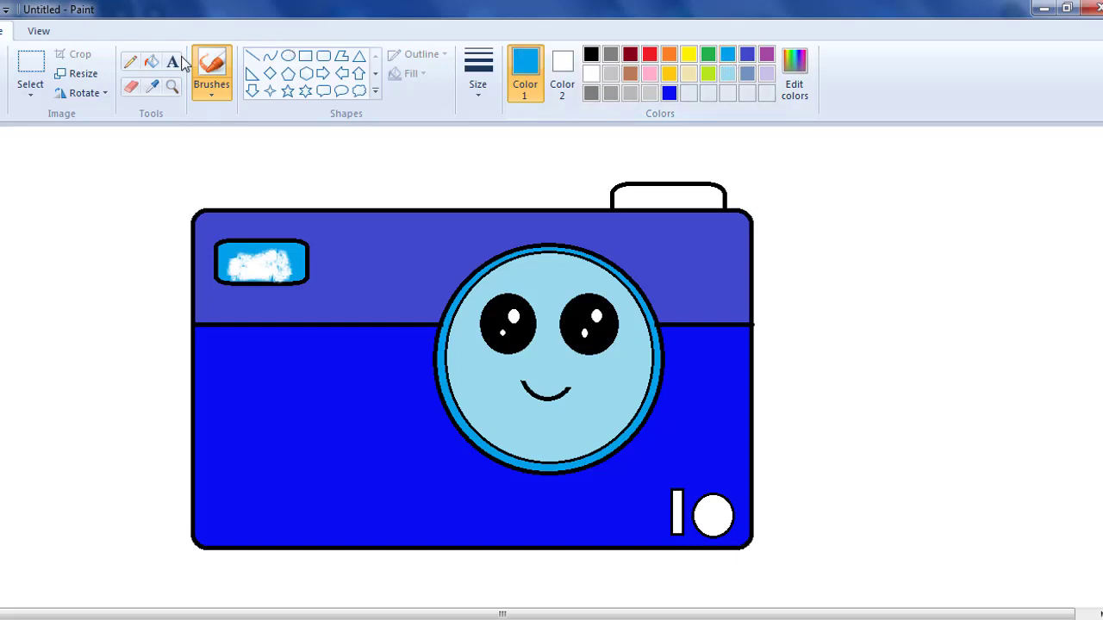
click(152, 61)
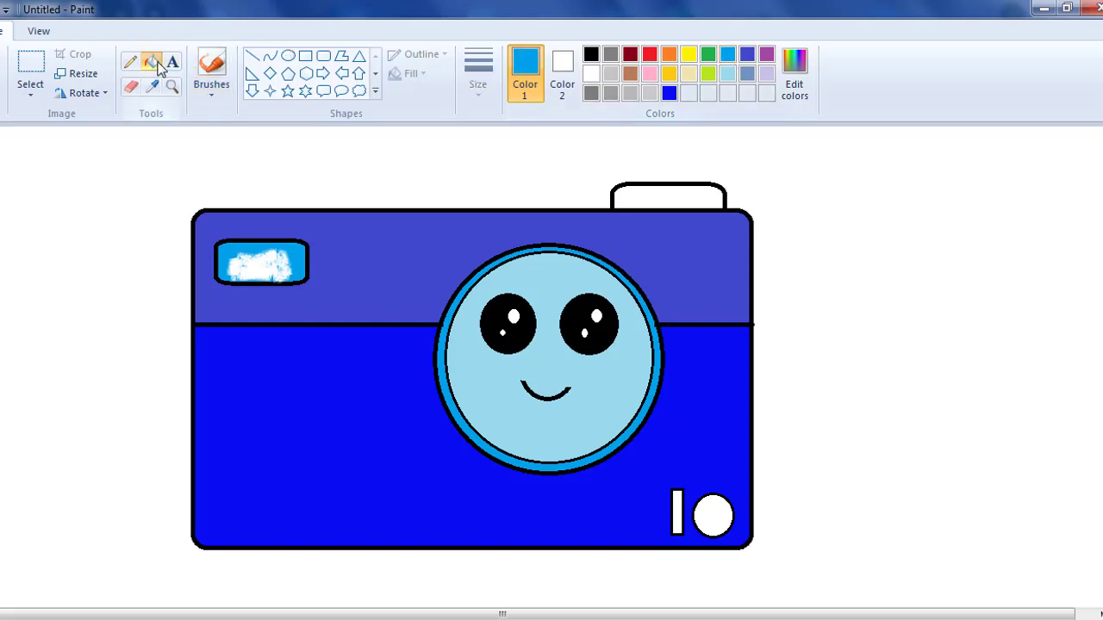
click(679, 196)
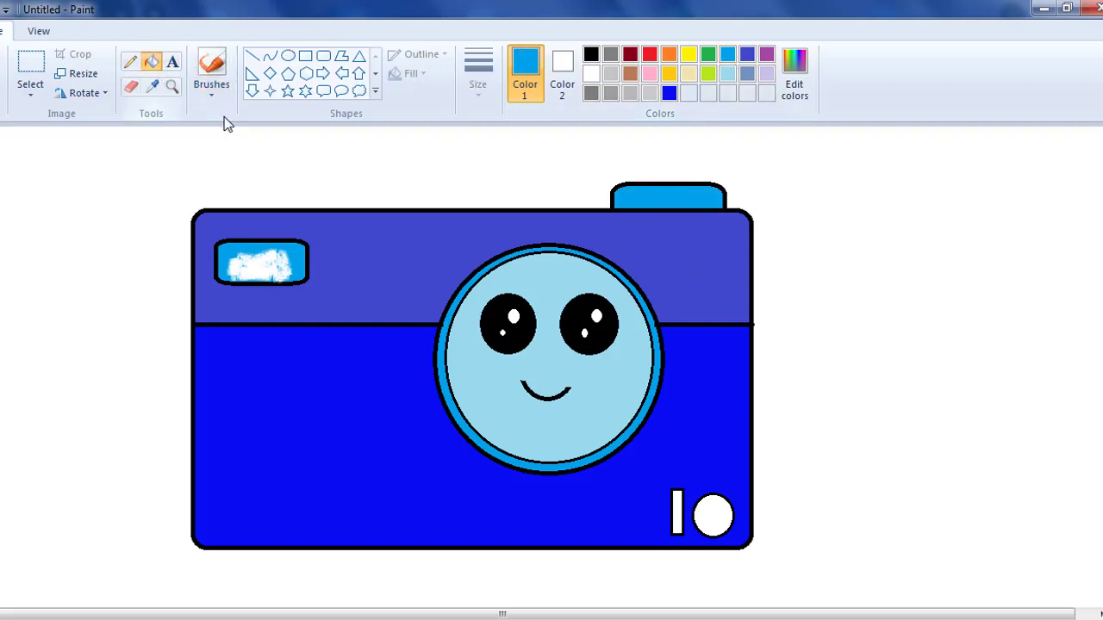
Paint a white highlight across the shutter button with the Crayon brush at its thinnest size.
click(206, 90)
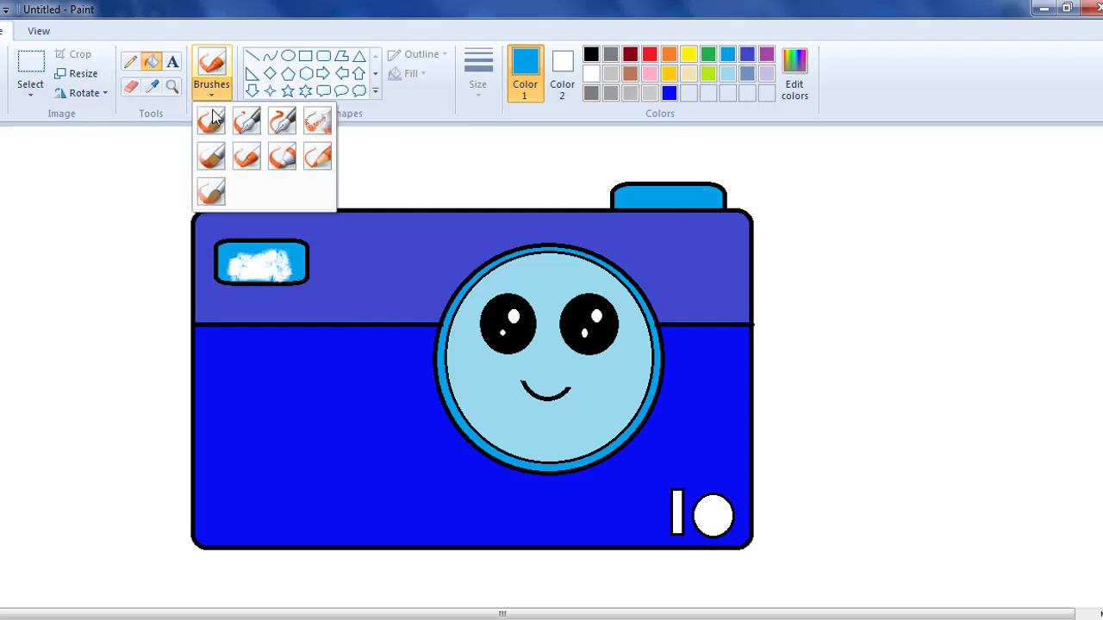
click(246, 158)
click(486, 94)
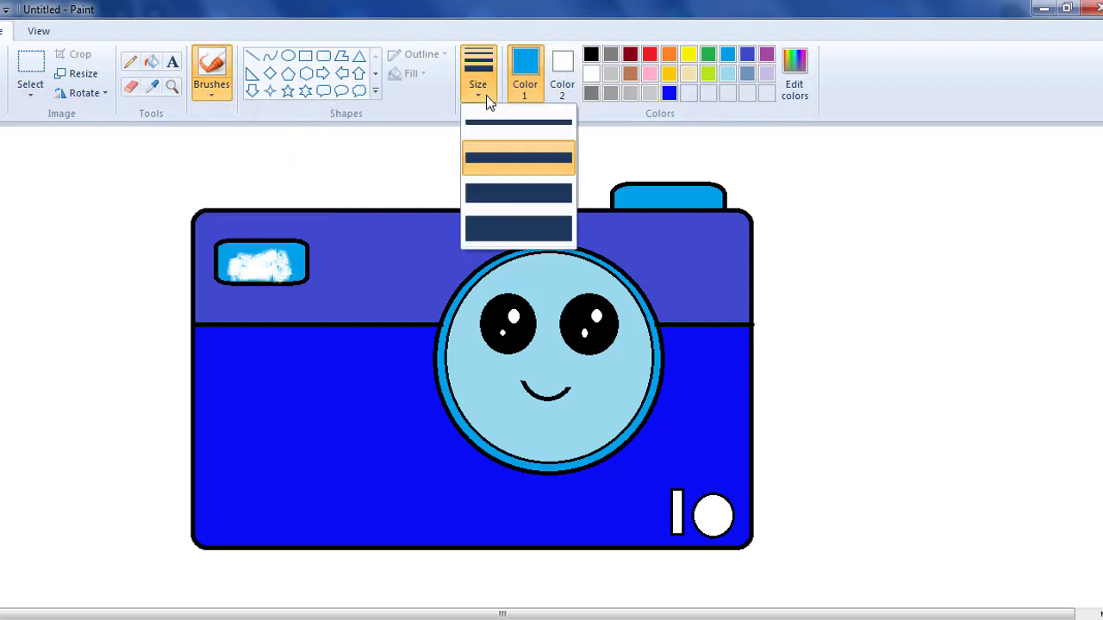
click(488, 118)
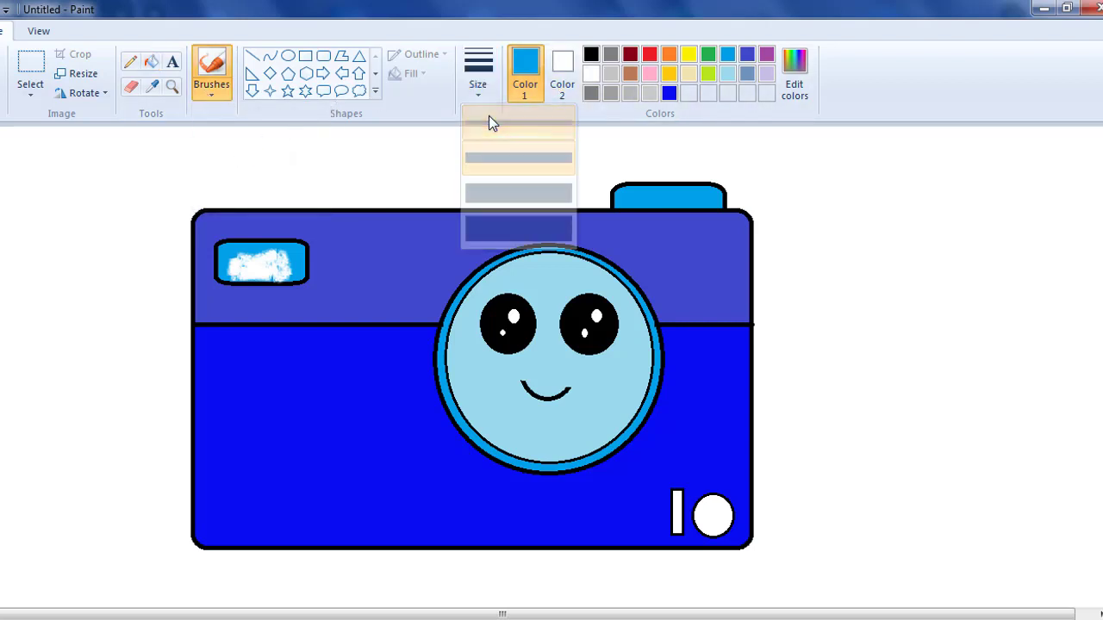
click(591, 73)
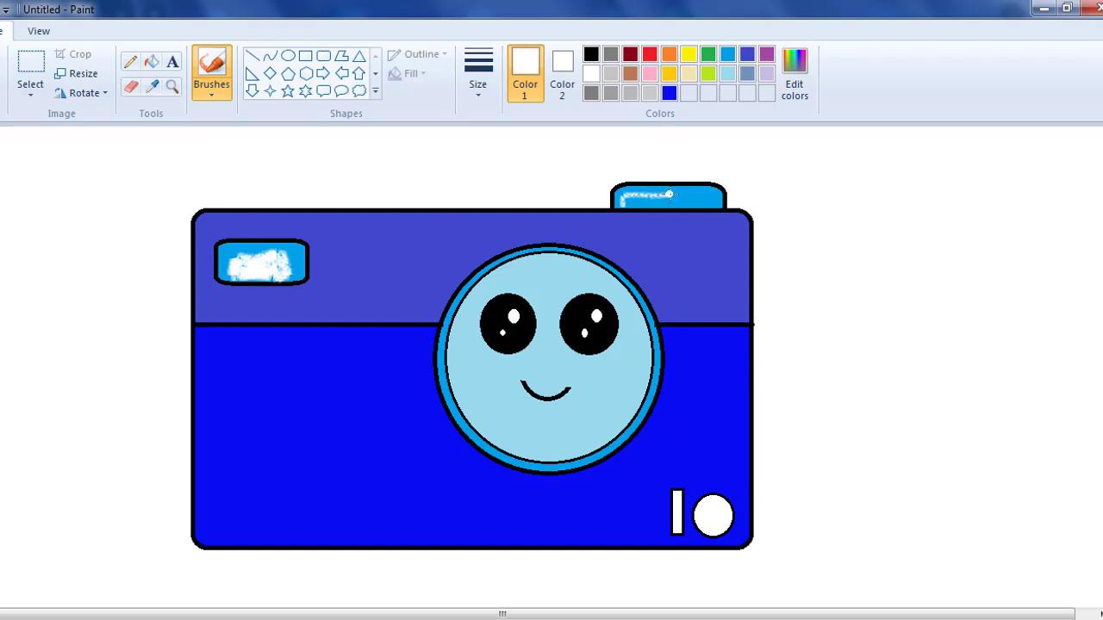
drag(675, 194, 709, 196)
mouse_move(665, 201)
mouse_down()
mouse_move(695, 198)
mouse_move(677, 197)
mouse_up()
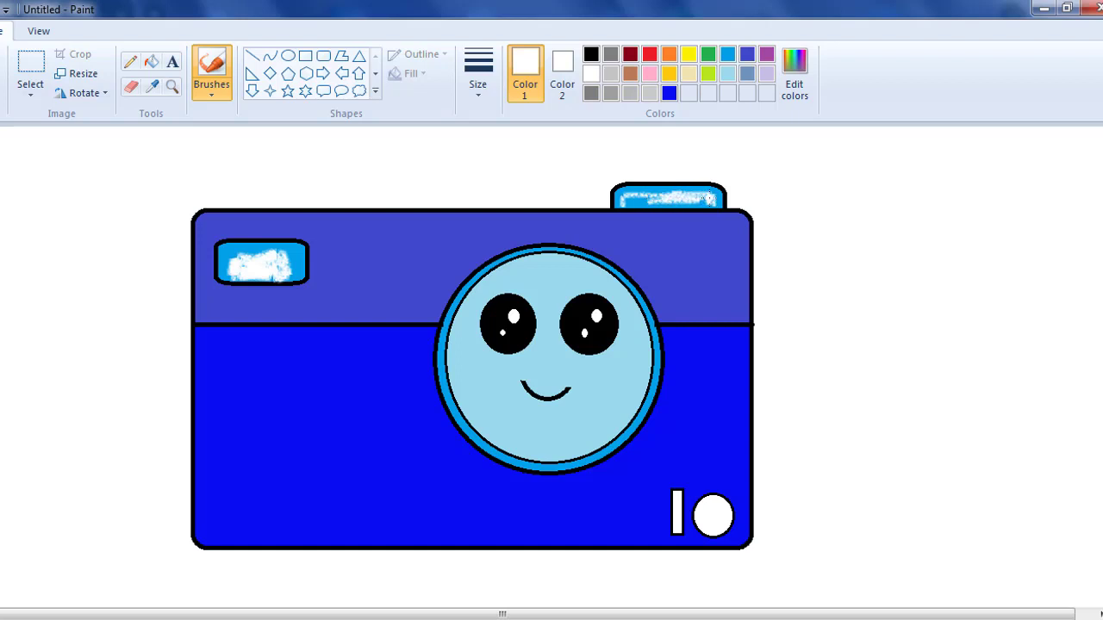
drag(707, 200, 650, 207)
drag(637, 198, 703, 205)
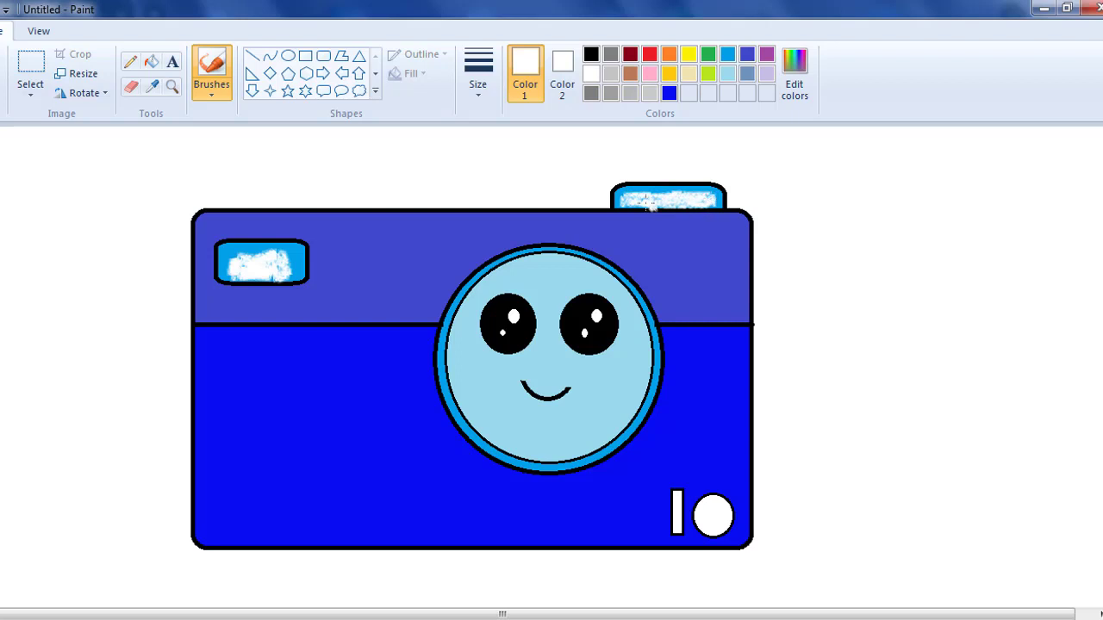
Fill the small circle in the body's lower-right corner with pure red from the basic colors and the narrow bar beside it with light turquoise.
click(153, 63)
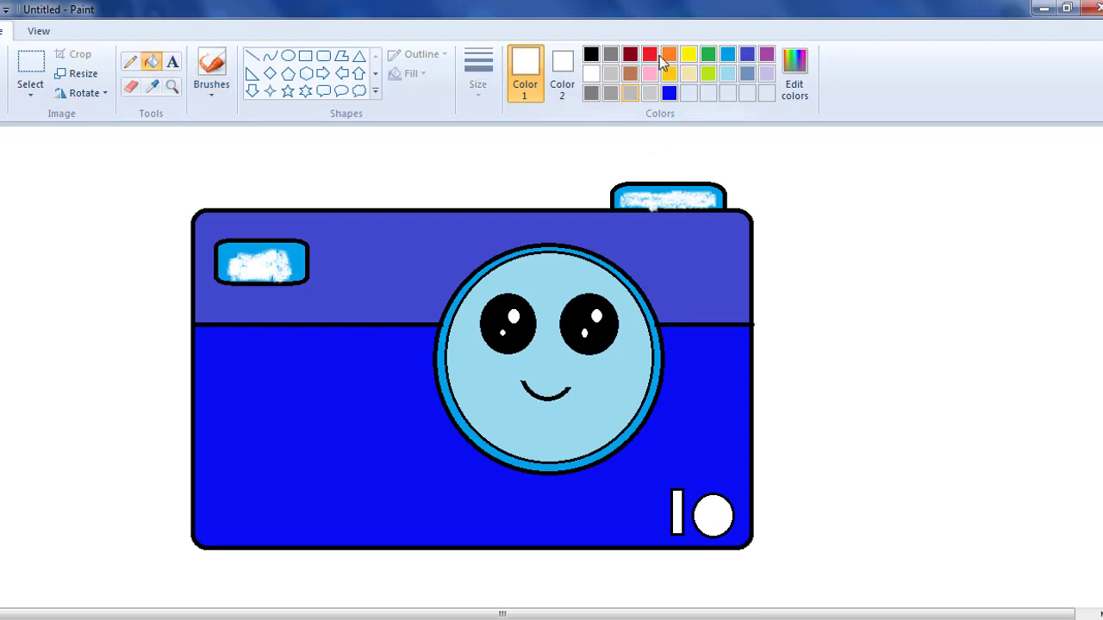
click(651, 57)
click(793, 69)
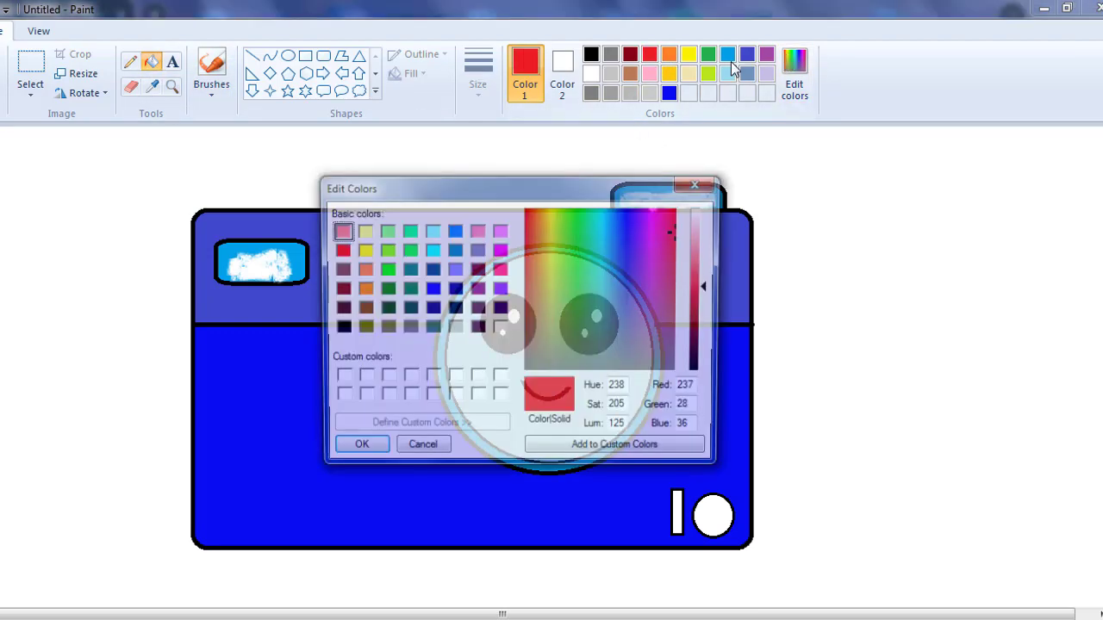
click(339, 250)
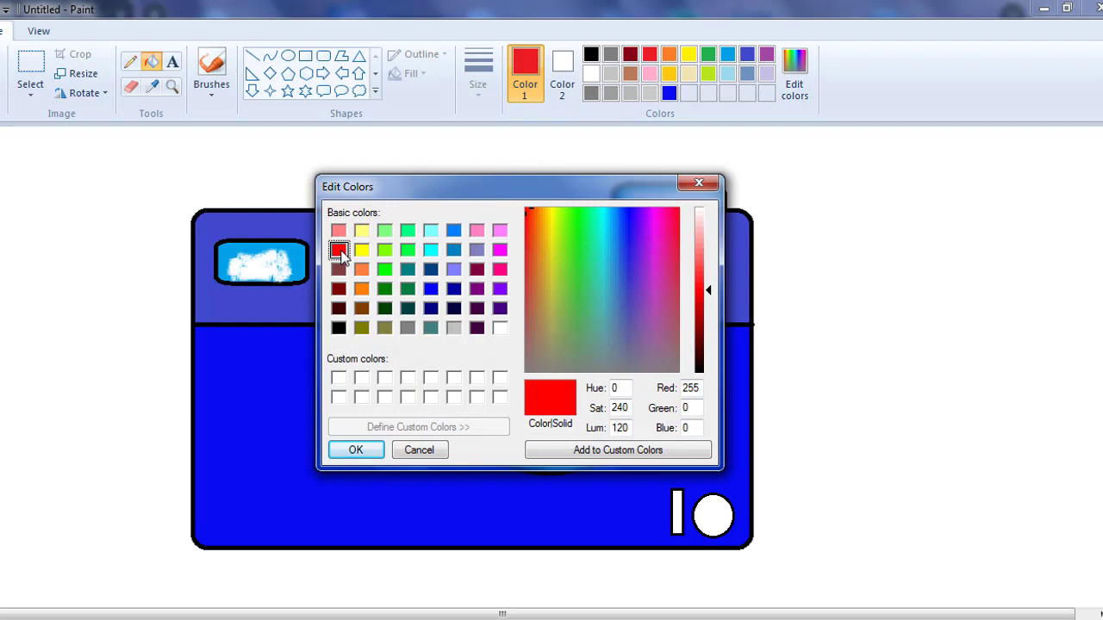
drag(709, 293, 709, 293)
click(351, 450)
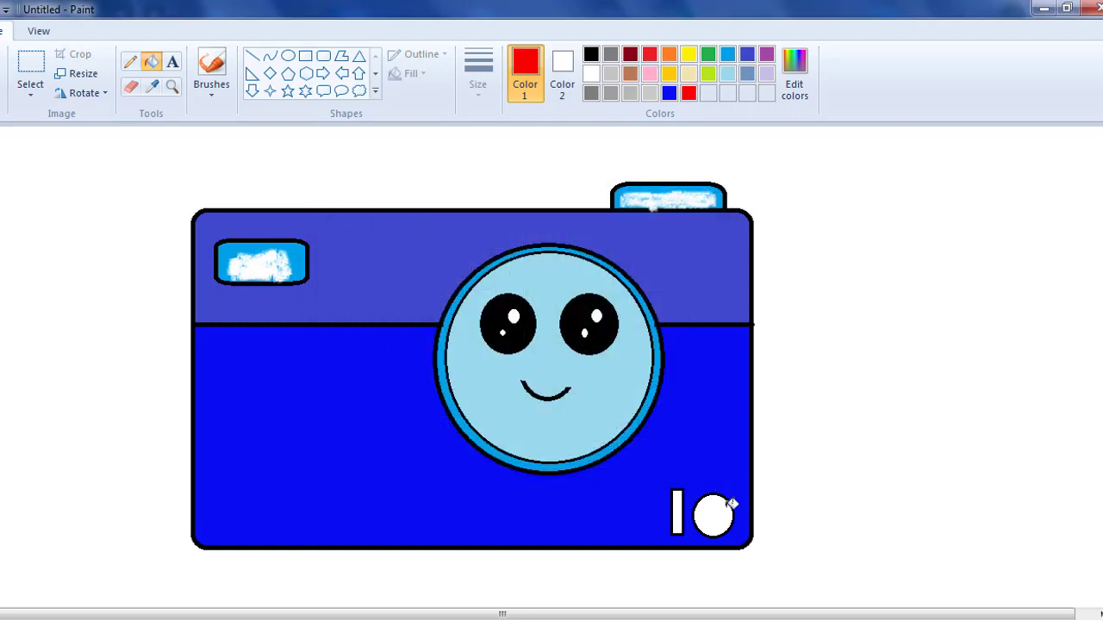
click(726, 510)
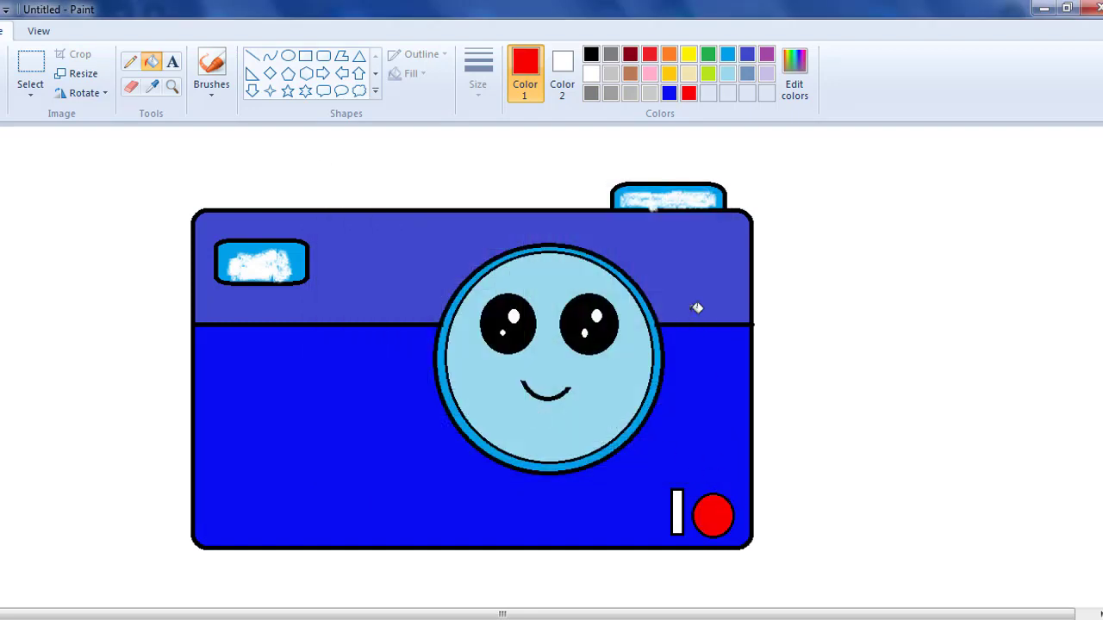
click(728, 75)
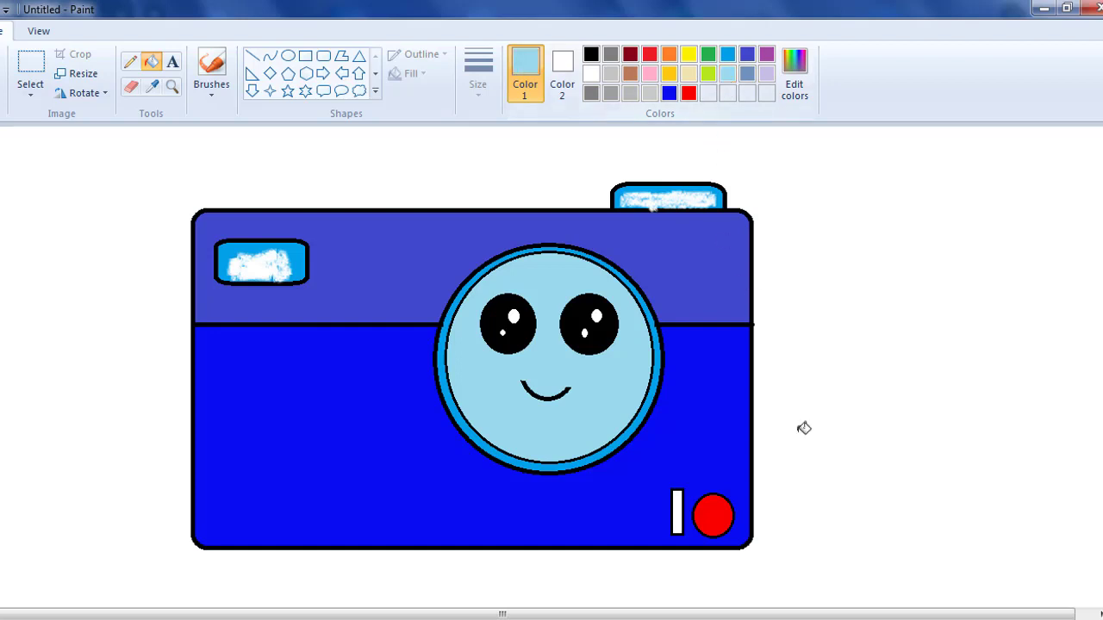
click(680, 505)
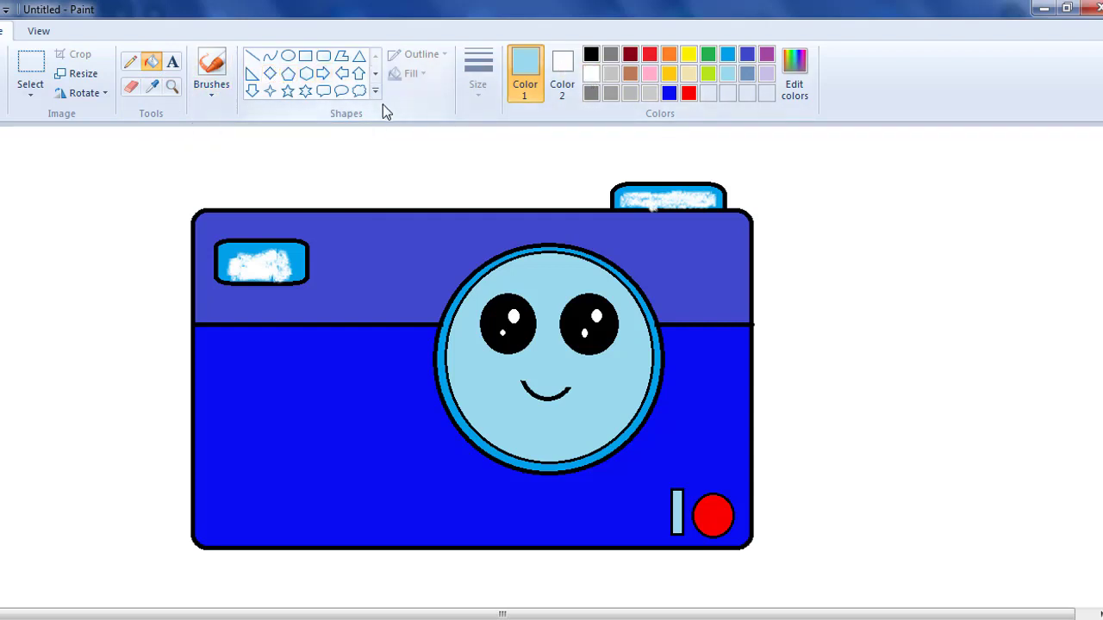
Set the drawing color to black and try the regular brush at its thickest size beside the camera.
click(210, 95)
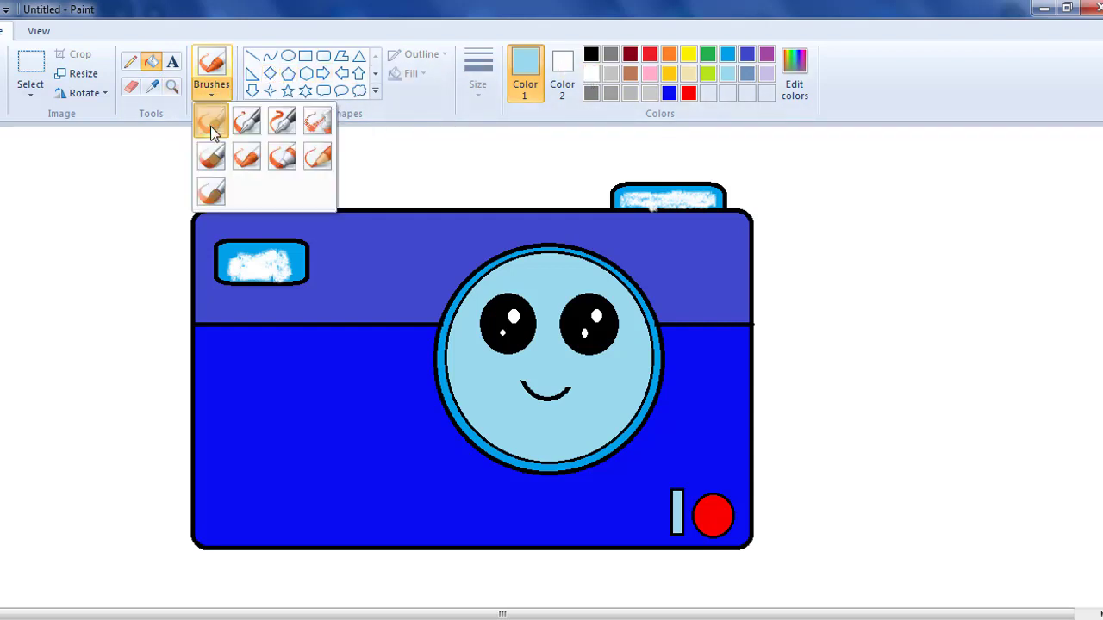
click(210, 125)
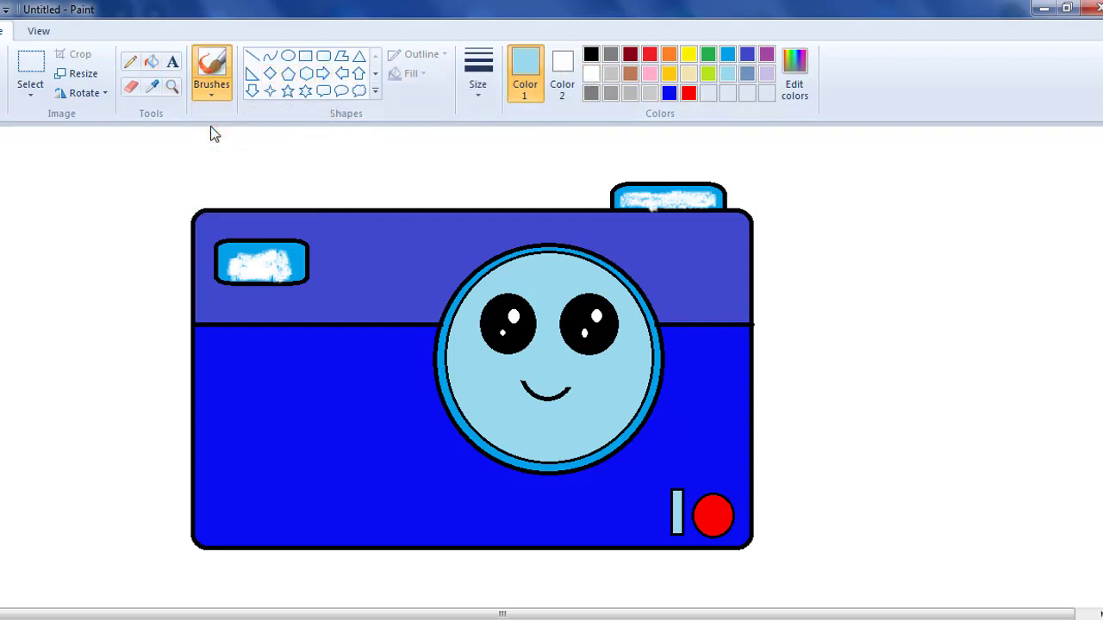
click(591, 55)
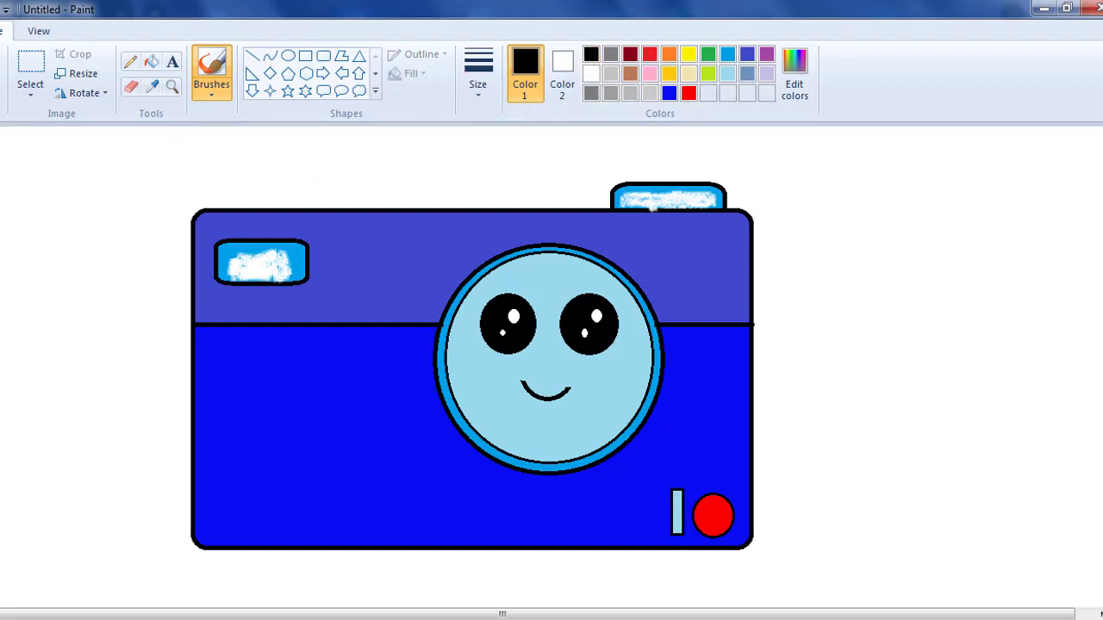
click(476, 93)
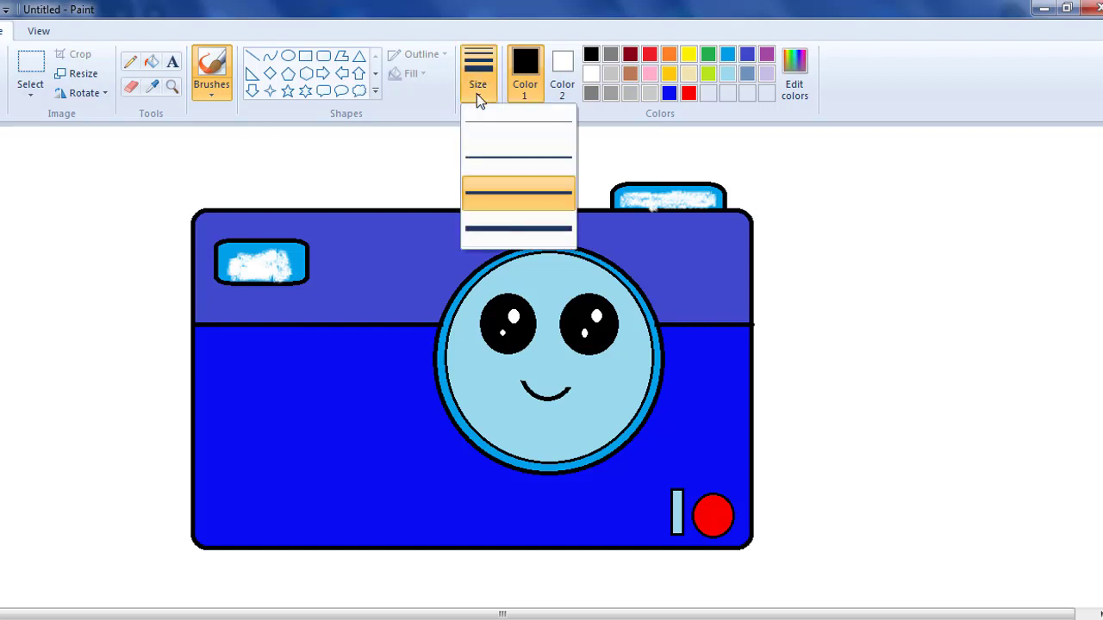
click(489, 228)
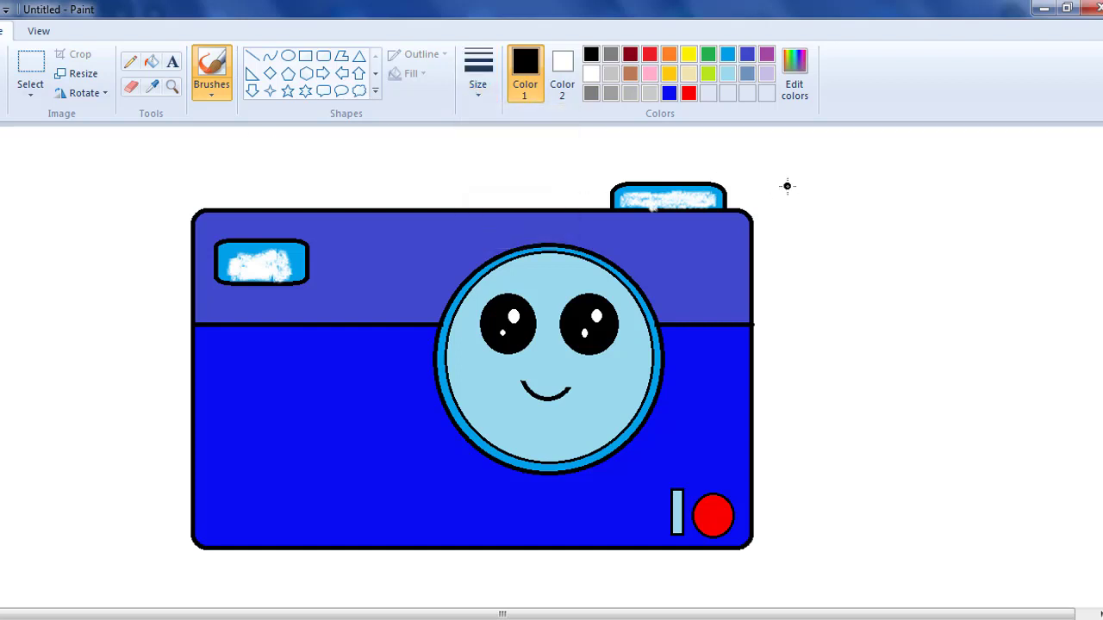
drag(808, 172, 802, 173)
Draw a black circle just beyond the camera body's right edge and give its outline the thickest size.
click(286, 58)
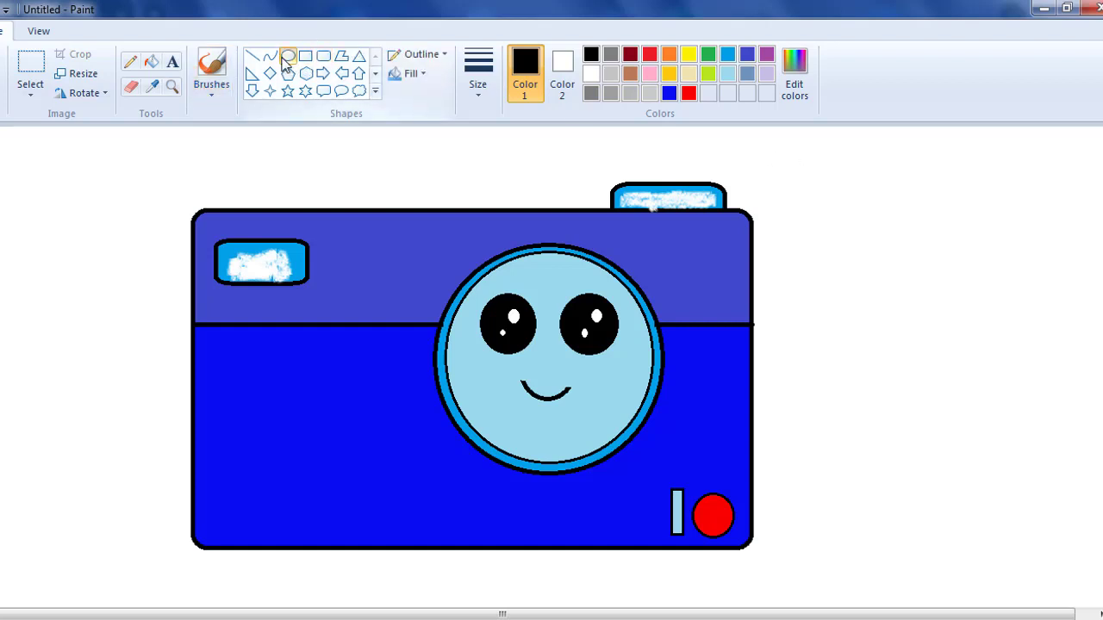
drag(897, 177, 727, 347)
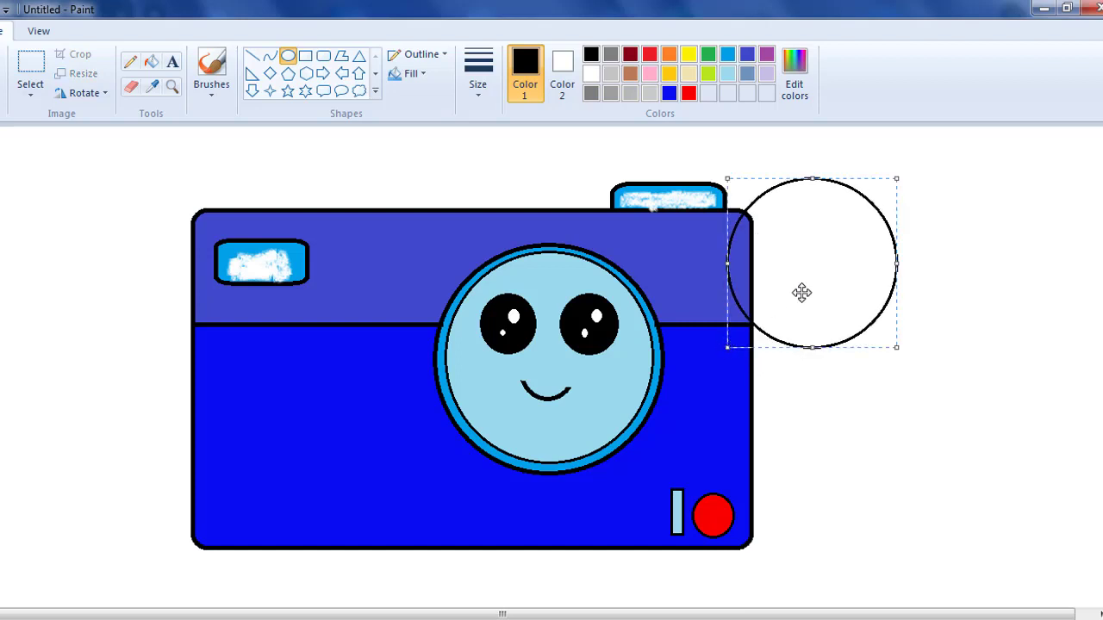
mouse_move(801, 293)
mouse_down()
mouse_move(862, 322)
mouse_move(846, 339)
mouse_up()
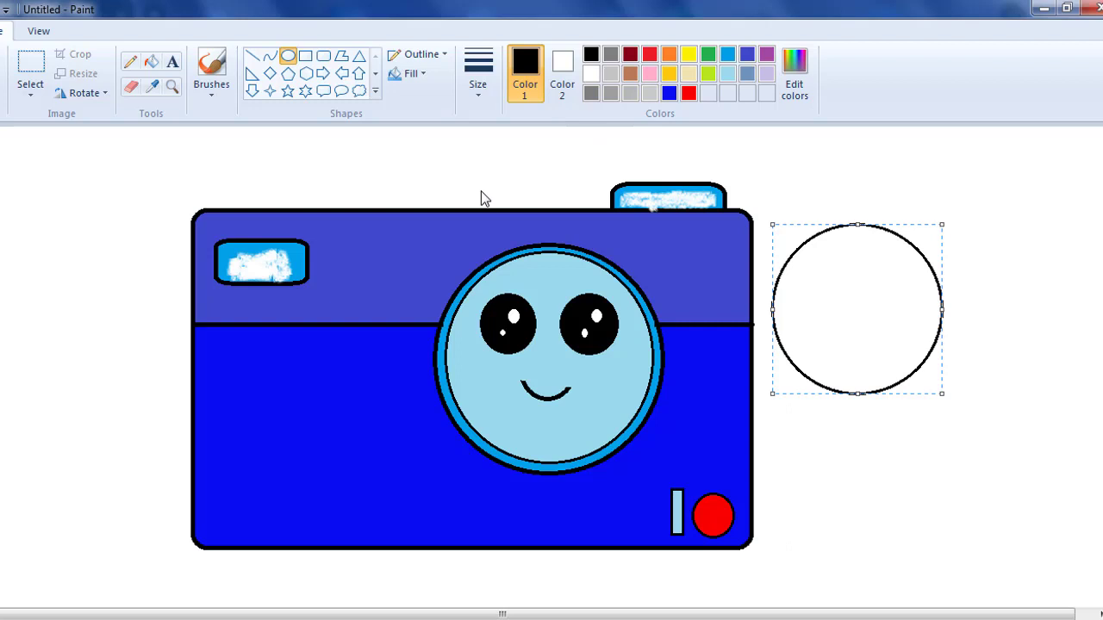
click(478, 74)
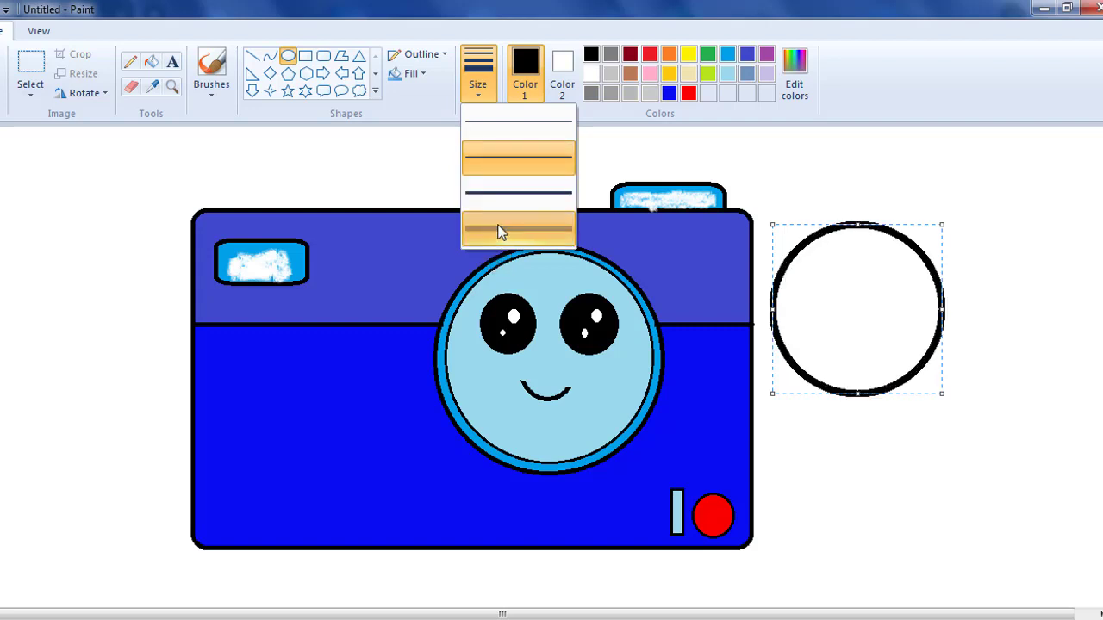
click(498, 229)
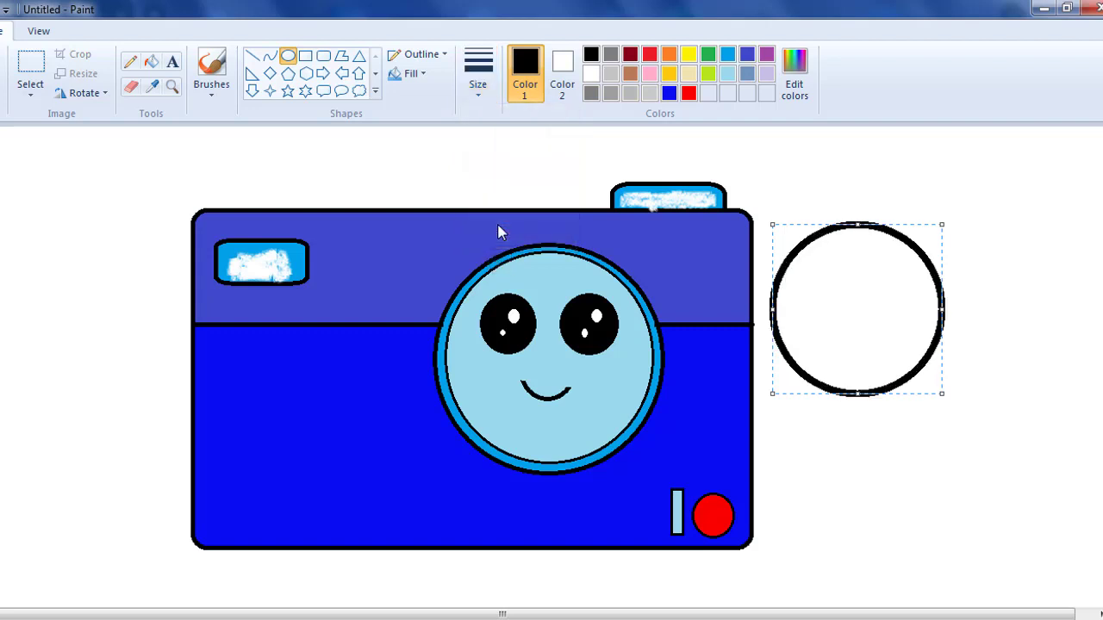
Erase the right-hand part of the circle's outline to leave an arc open on its right side.
click(131, 87)
drag(905, 229, 888, 224)
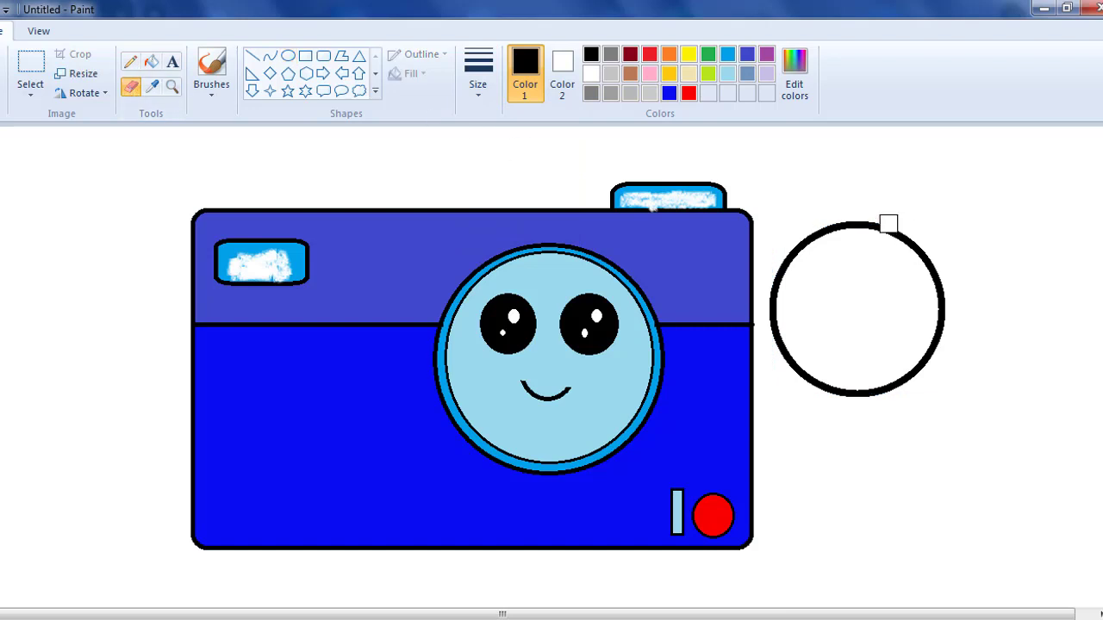
drag(921, 367, 939, 284)
drag(903, 229, 949, 301)
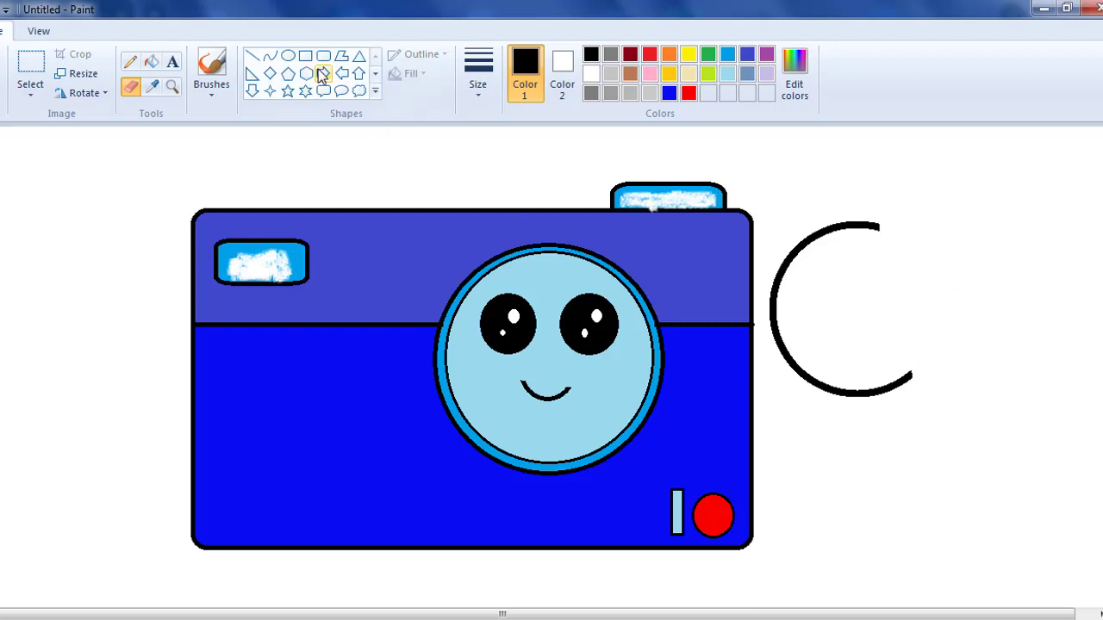
Draw a capital A from three straight black lines inside the open side of the large C-shaped arc.
click(257, 56)
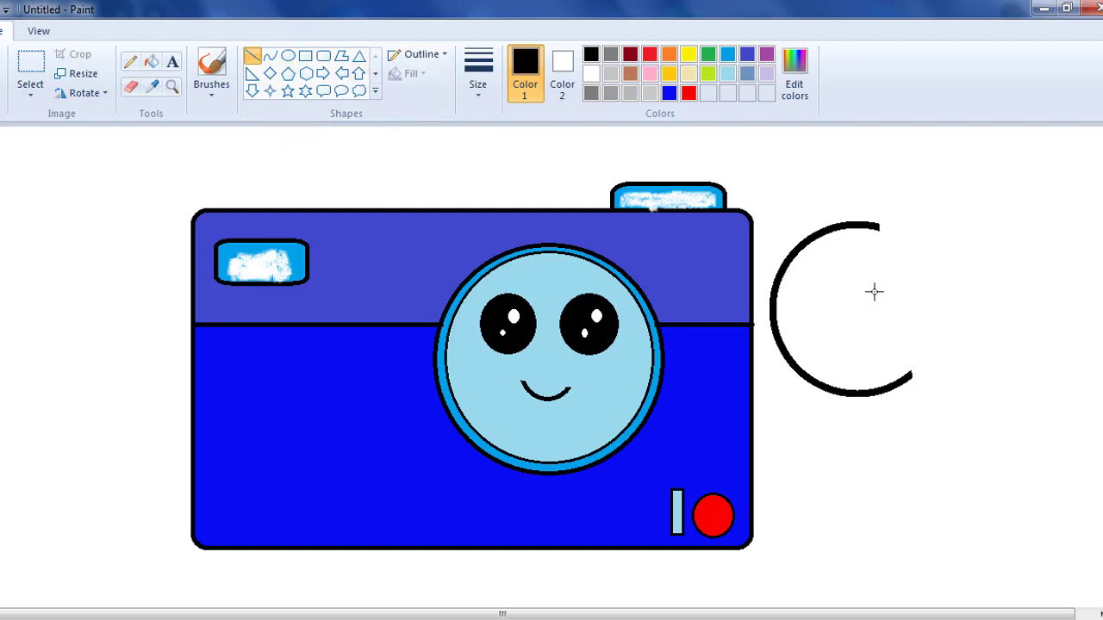
mouse_move(874, 291)
mouse_down()
mouse_move(873, 394)
mouse_move(859, 367)
mouse_move(846, 369)
mouse_up()
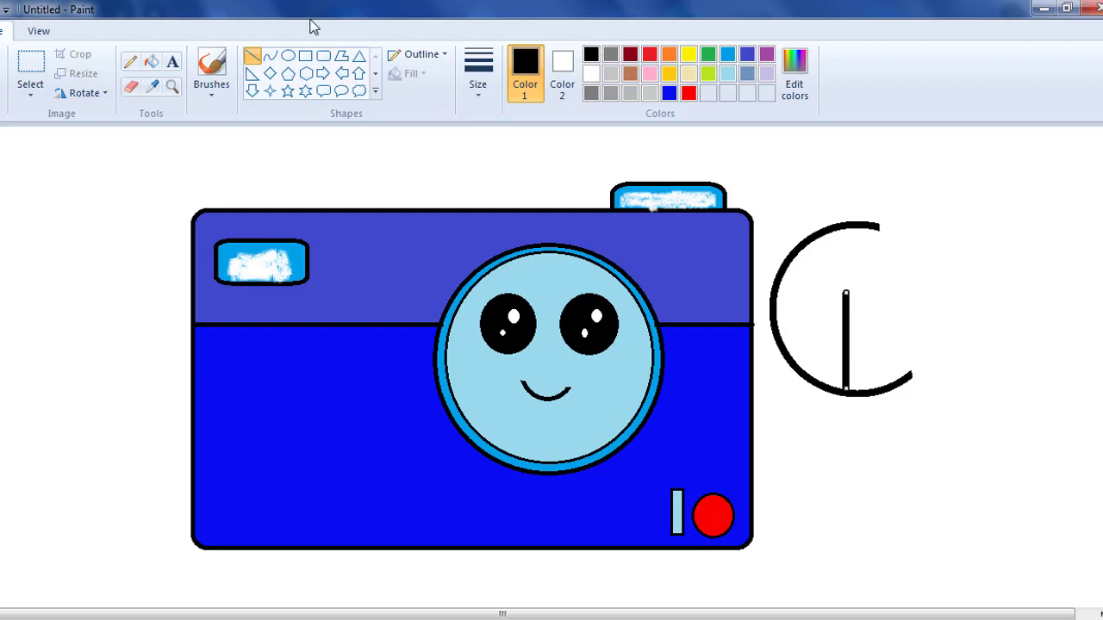
click(256, 57)
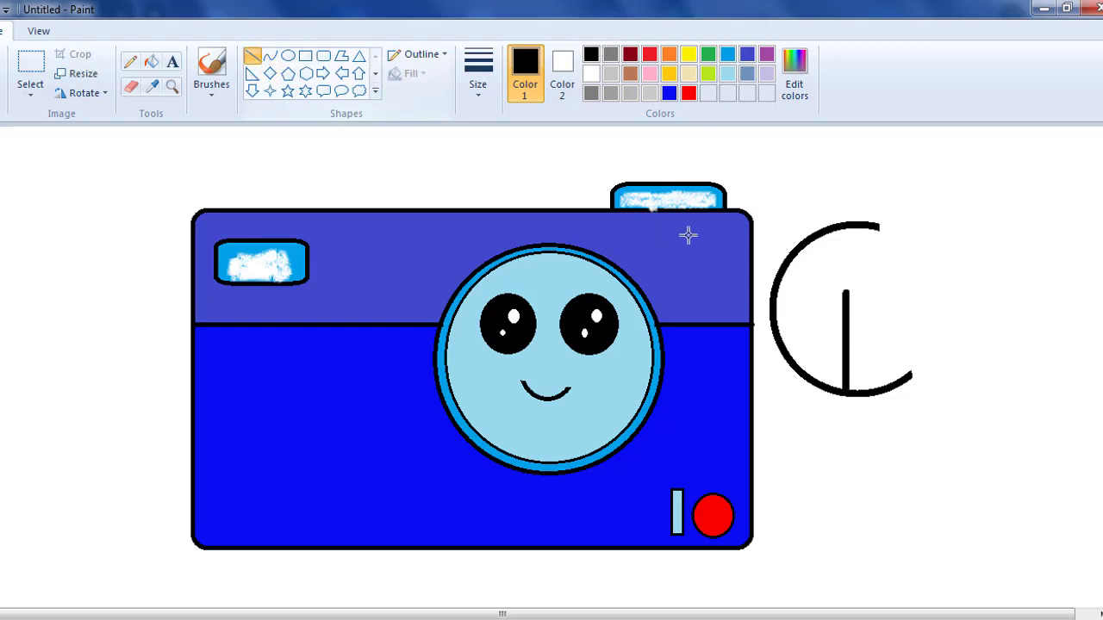
mouse_move(846, 292)
mouse_down()
mouse_move(871, 329)
mouse_move(877, 370)
mouse_move(907, 391)
mouse_move(888, 384)
mouse_up()
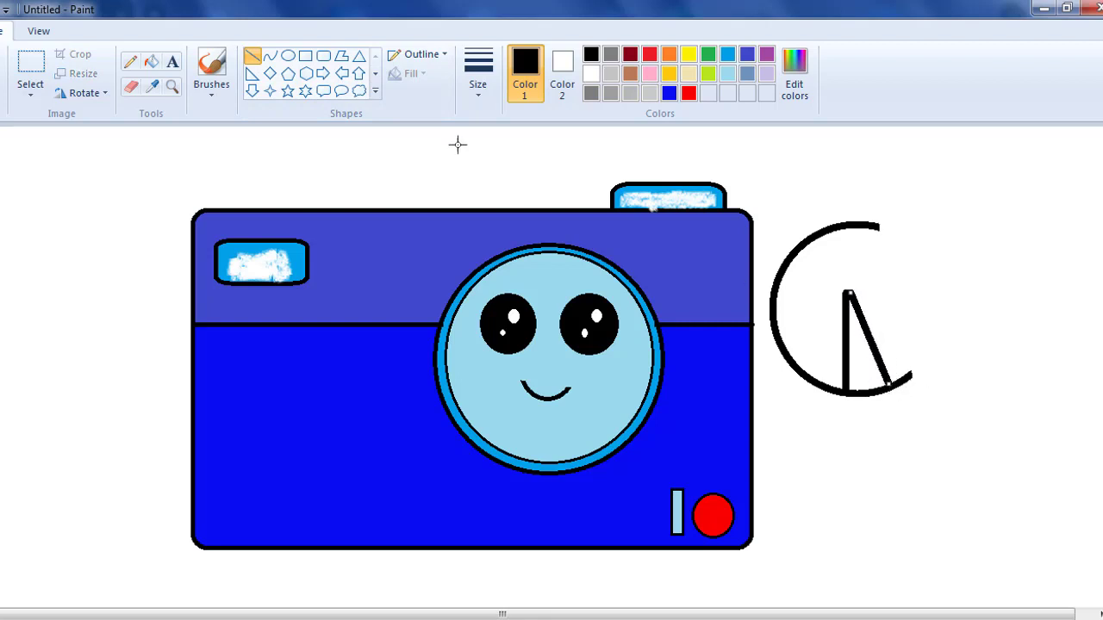
click(255, 58)
drag(848, 345, 871, 343)
Draw a capital M from four straight black lines just after the A.
drag(906, 291, 907, 367)
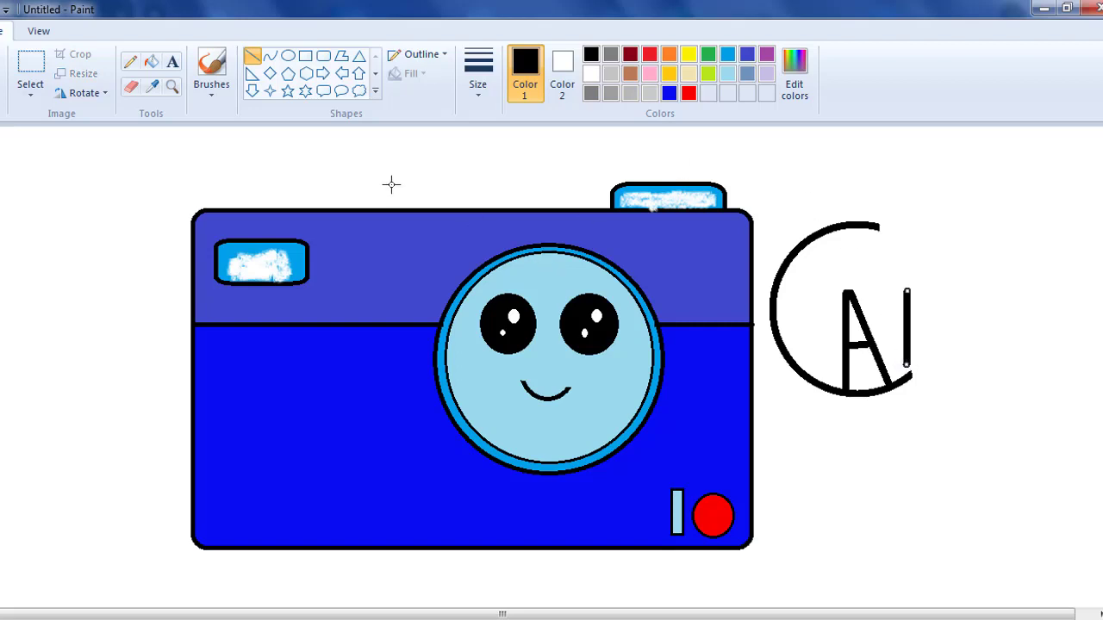
click(253, 58)
drag(907, 292, 935, 326)
click(252, 57)
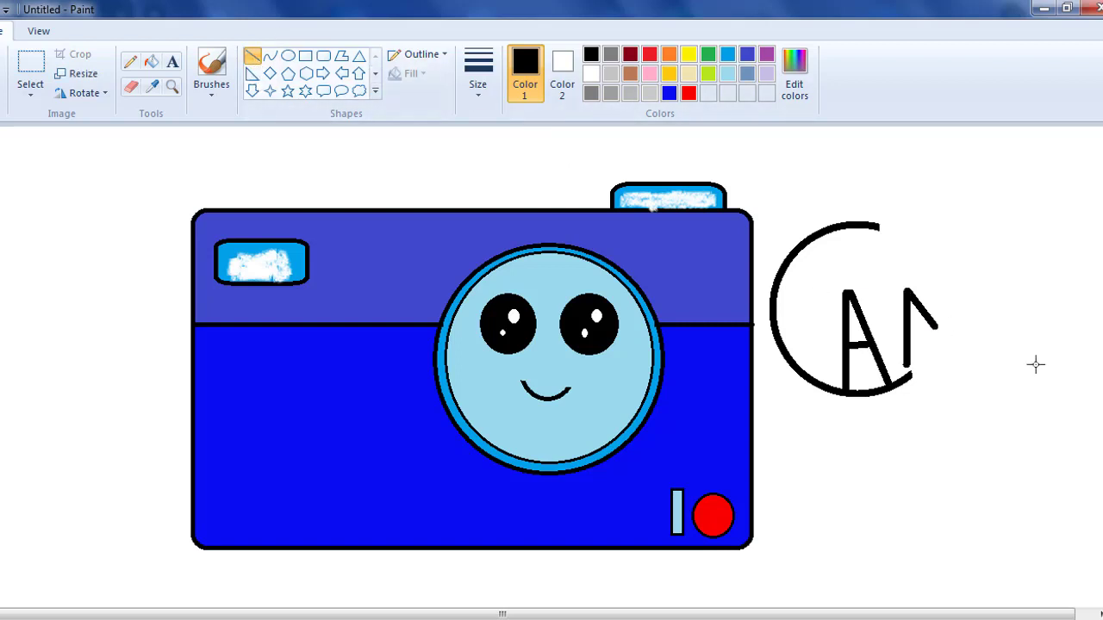
drag(935, 325, 945, 289)
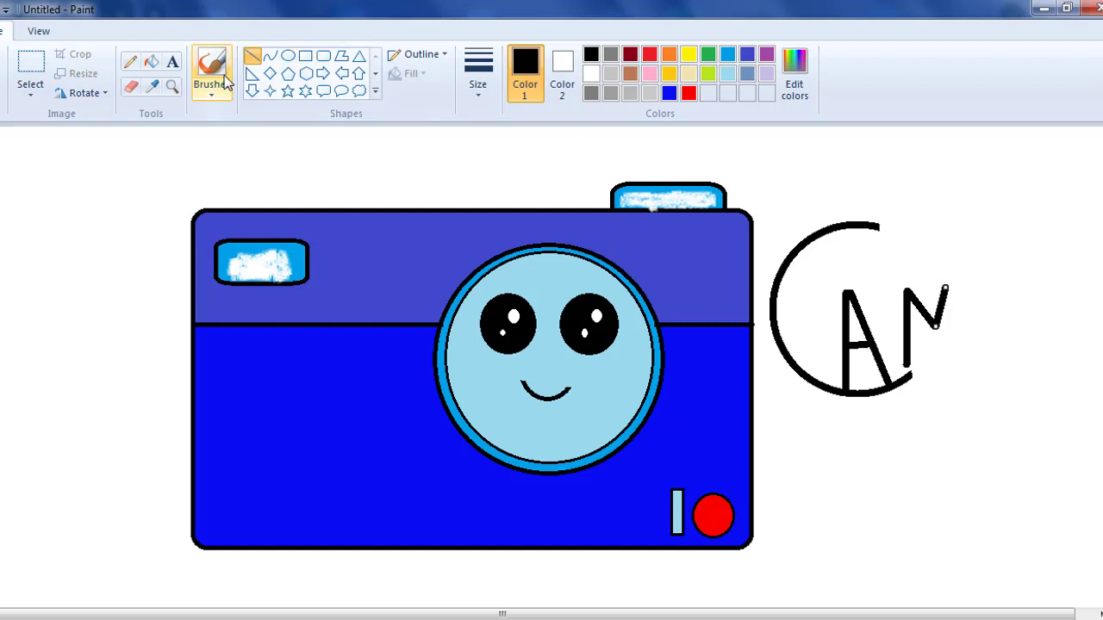
click(252, 57)
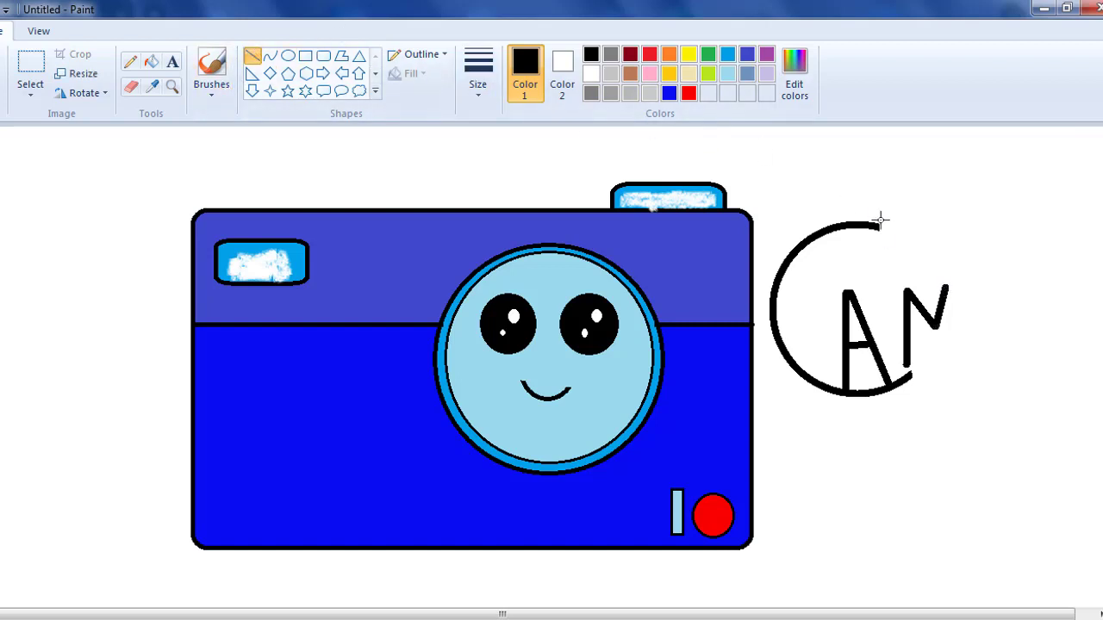
drag(945, 288, 961, 355)
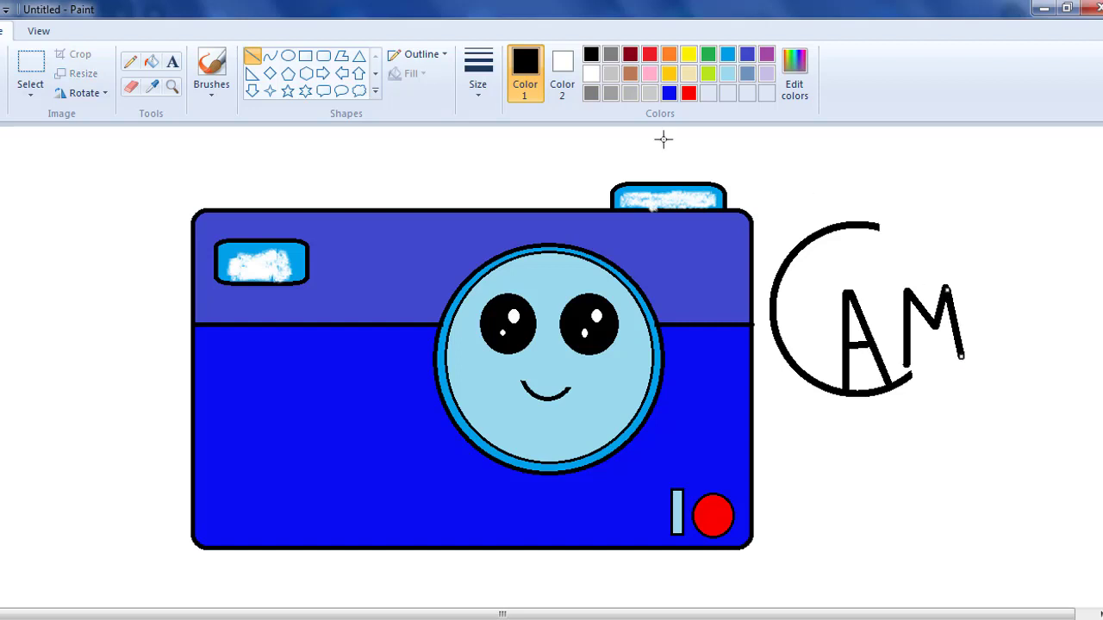
Draw a capital E from straight black lines just after the M.
click(255, 58)
drag(972, 285, 972, 356)
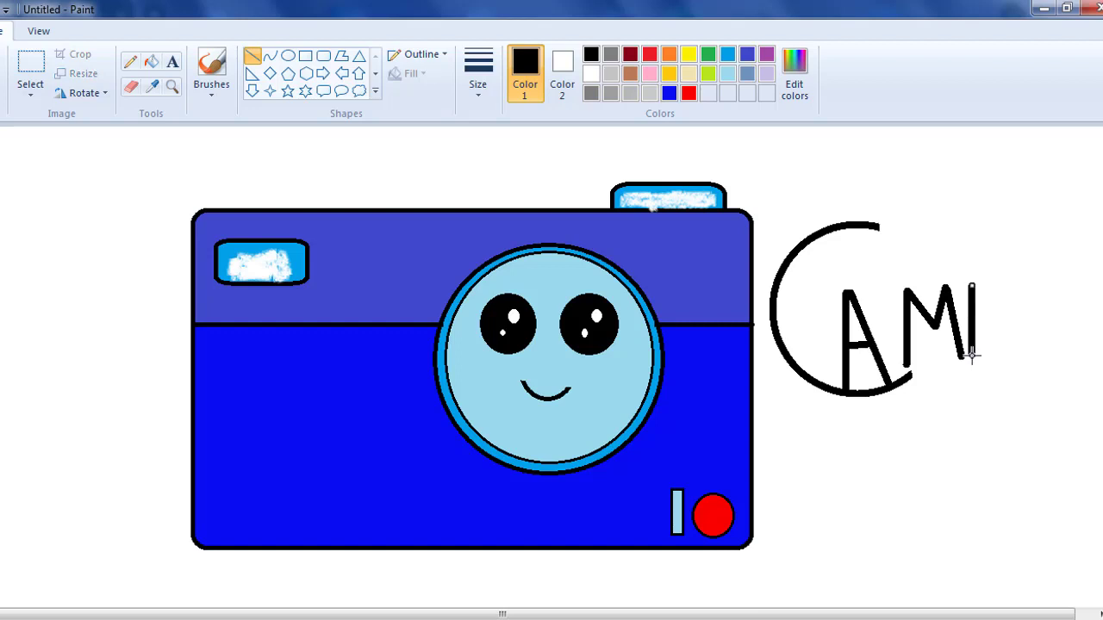
click(254, 65)
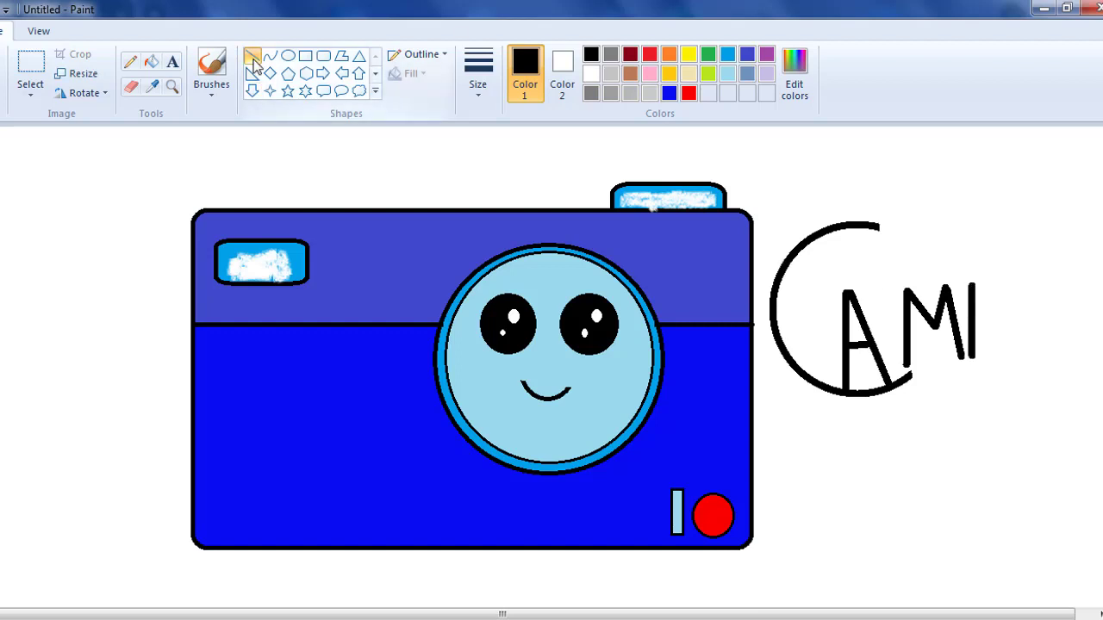
drag(971, 286, 996, 287)
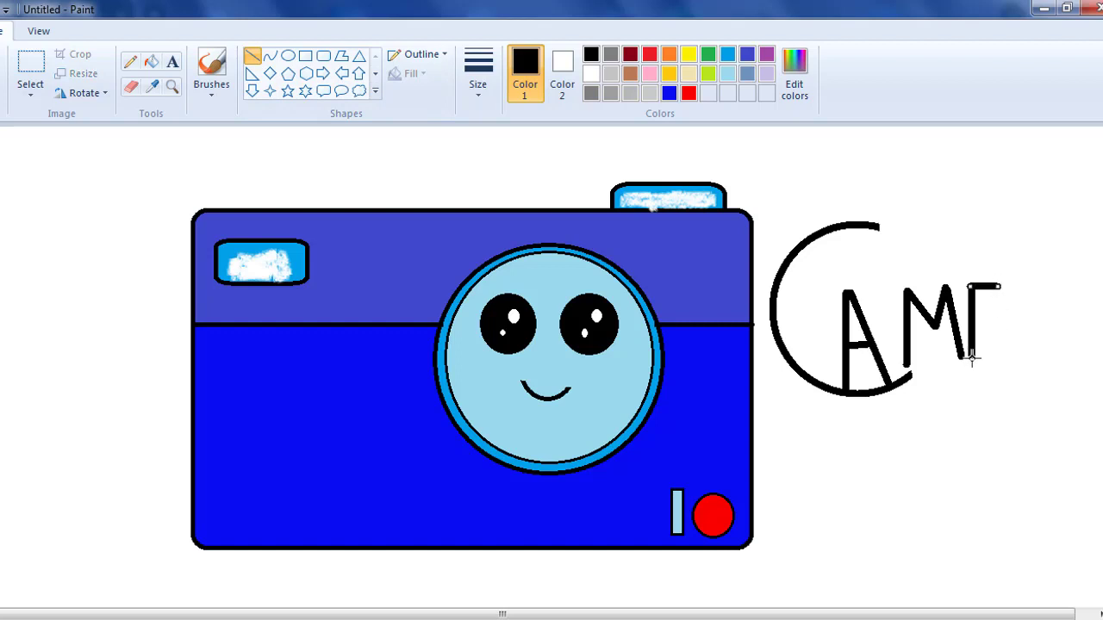
mouse_move(968, 356)
mouse_down()
mouse_move(1001, 354)
mouse_move(992, 323)
mouse_move(1001, 325)
mouse_up()
Draw a capital R after the E, with straight lines for the stem and leg and a regular-brush stroke for the bowl.
drag(1018, 289, 1018, 358)
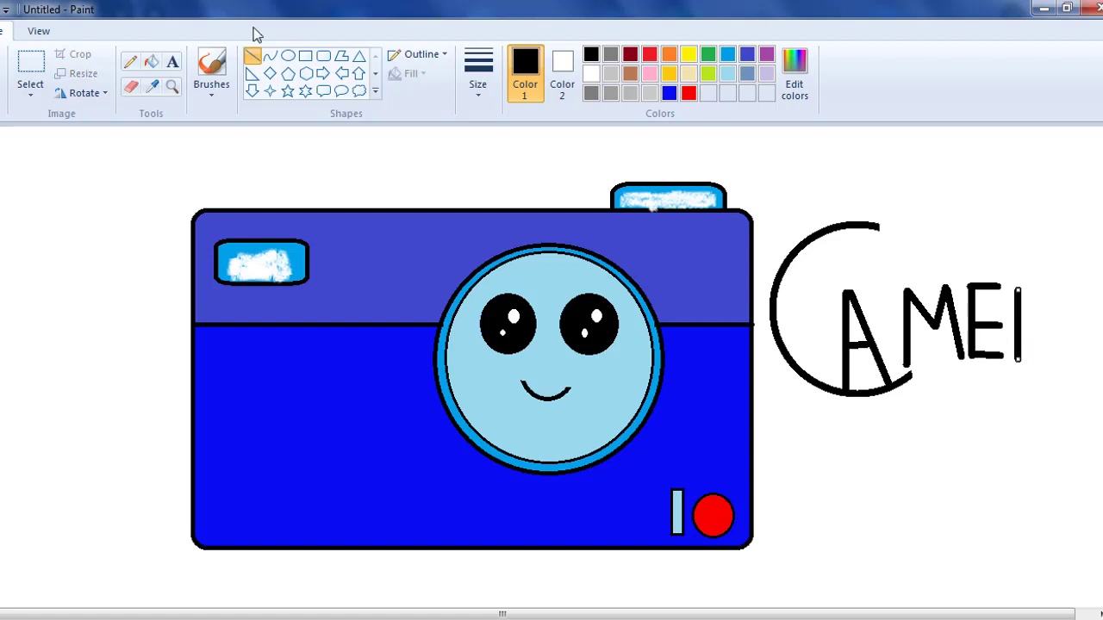
click(213, 93)
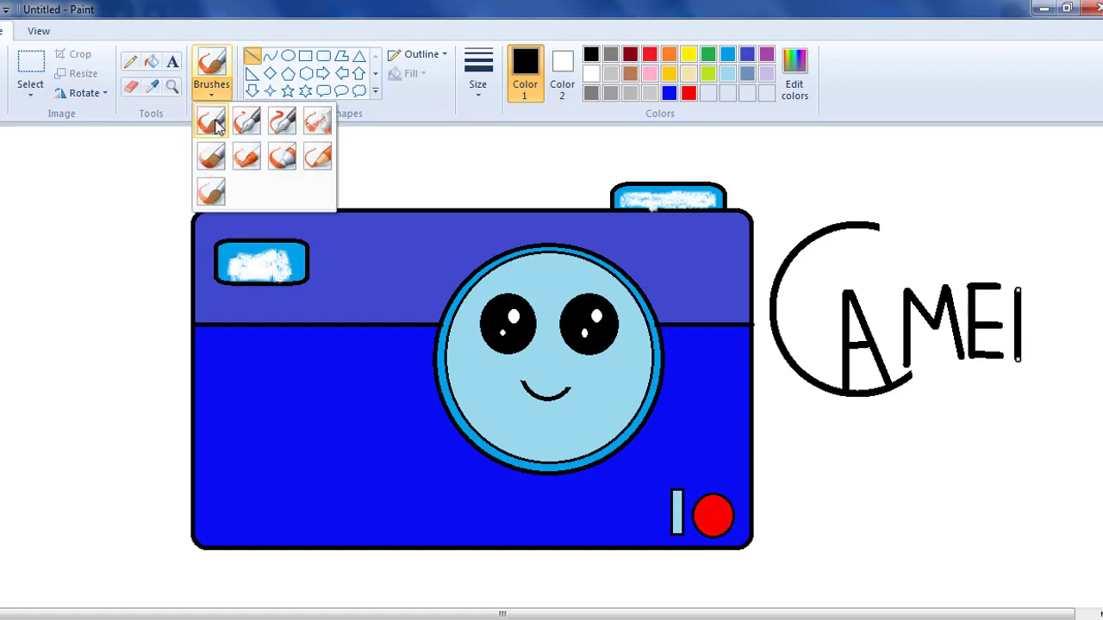
click(214, 123)
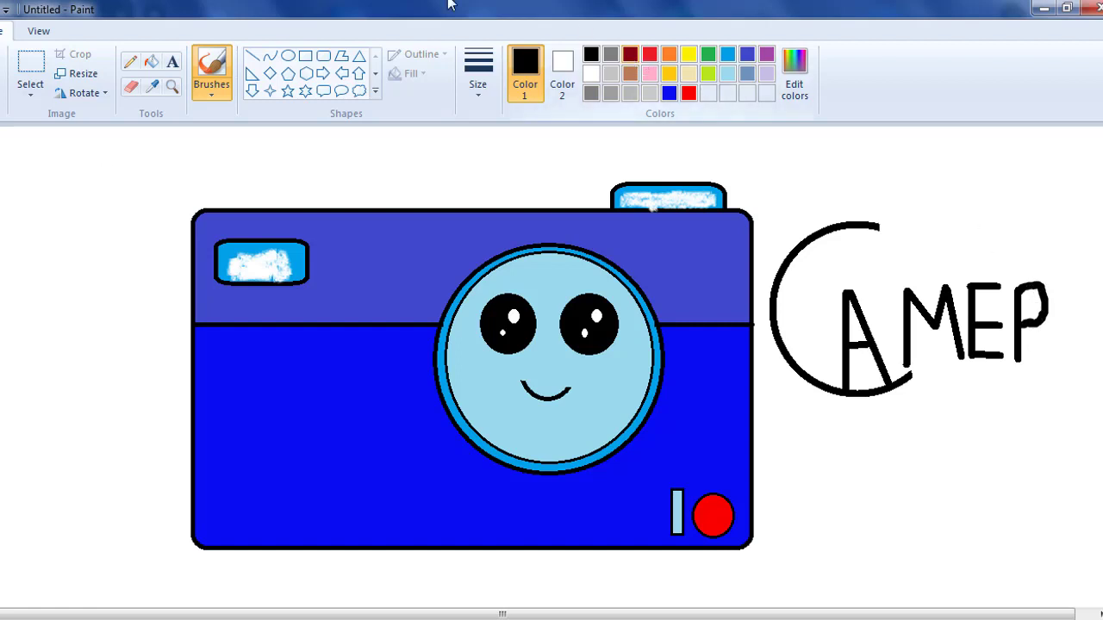
click(254, 57)
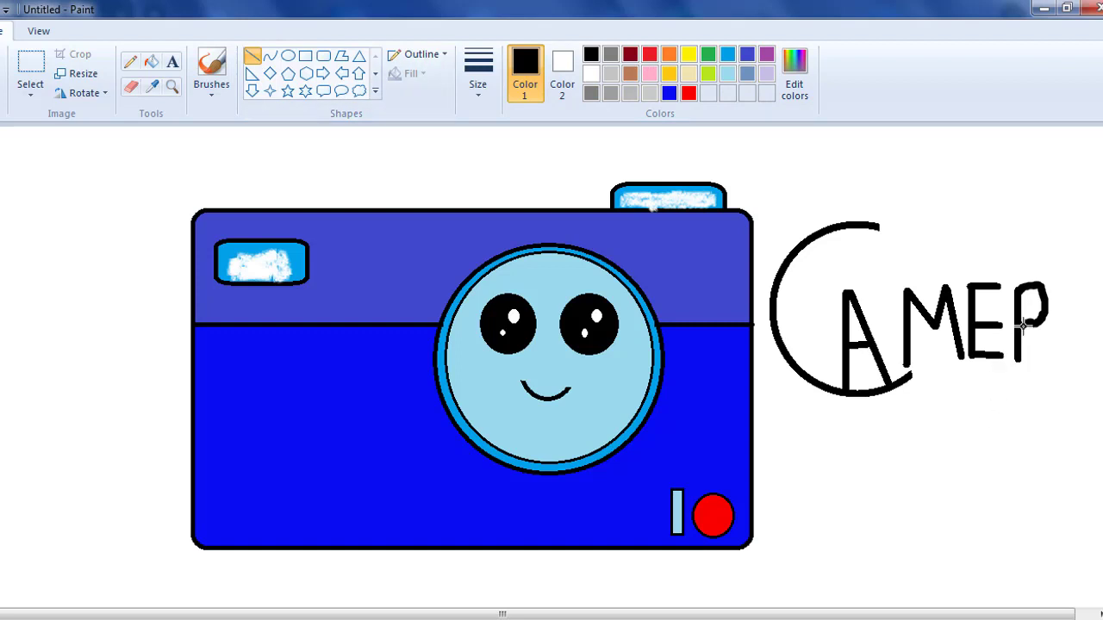
drag(1022, 324, 1049, 354)
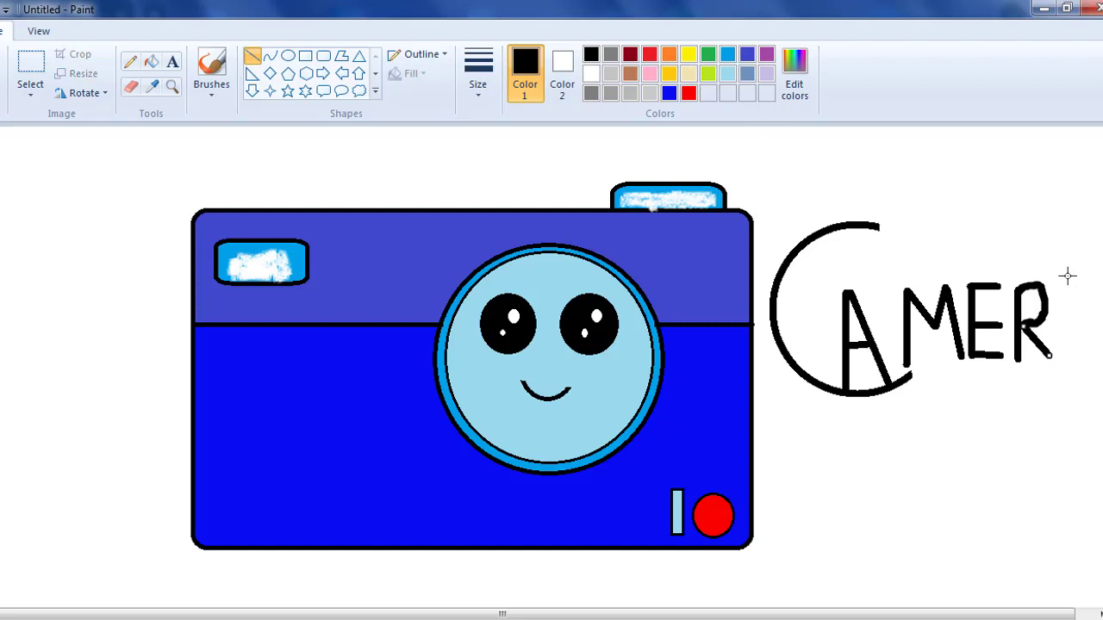
Draw a final capital A from straight black lines after the R to complete the word CAMERA.
drag(1072, 294, 1061, 348)
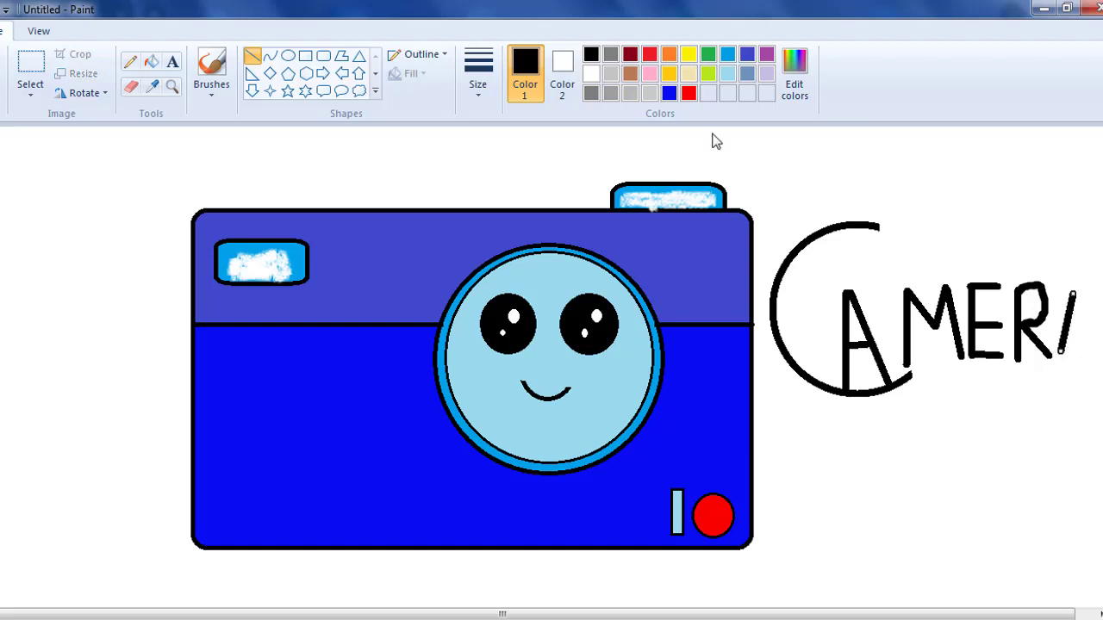
click(252, 56)
drag(1075, 292, 1095, 350)
click(1068, 326)
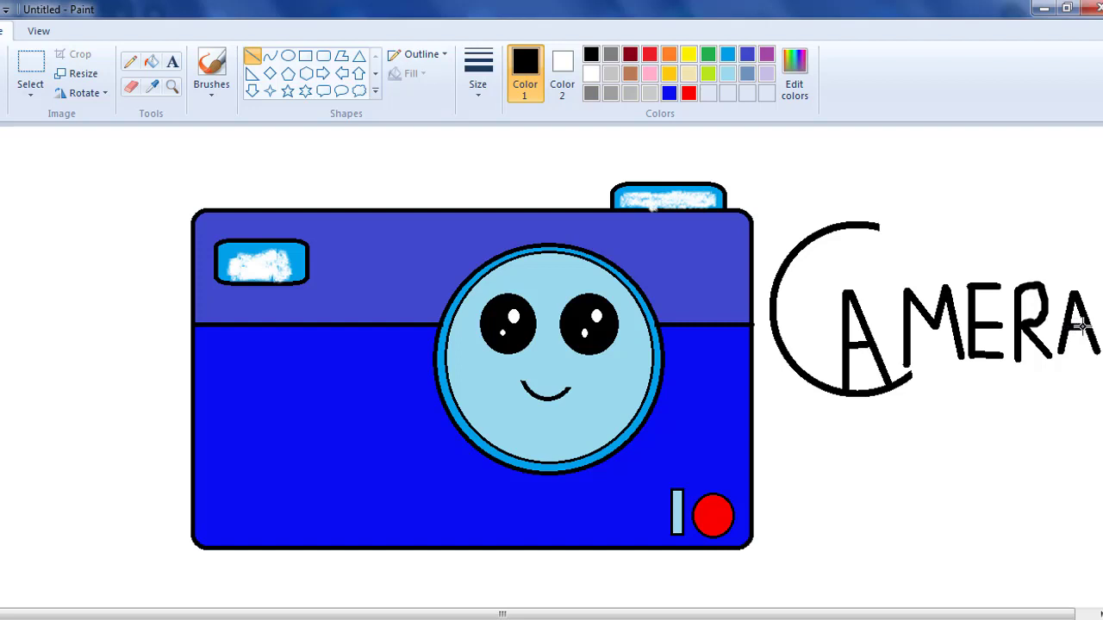
click(1085, 324)
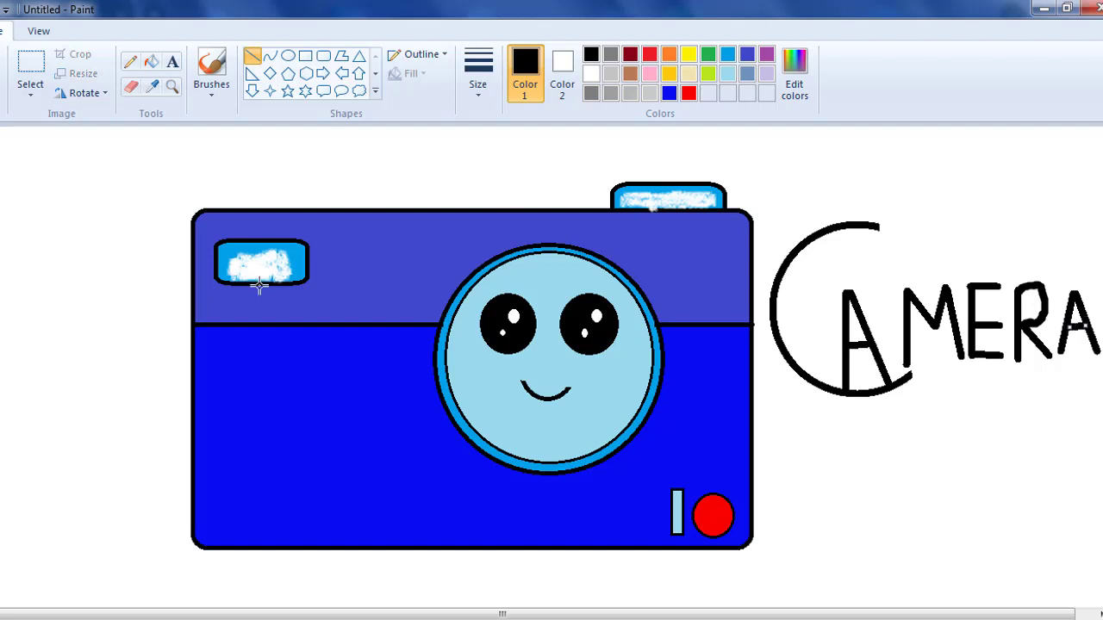